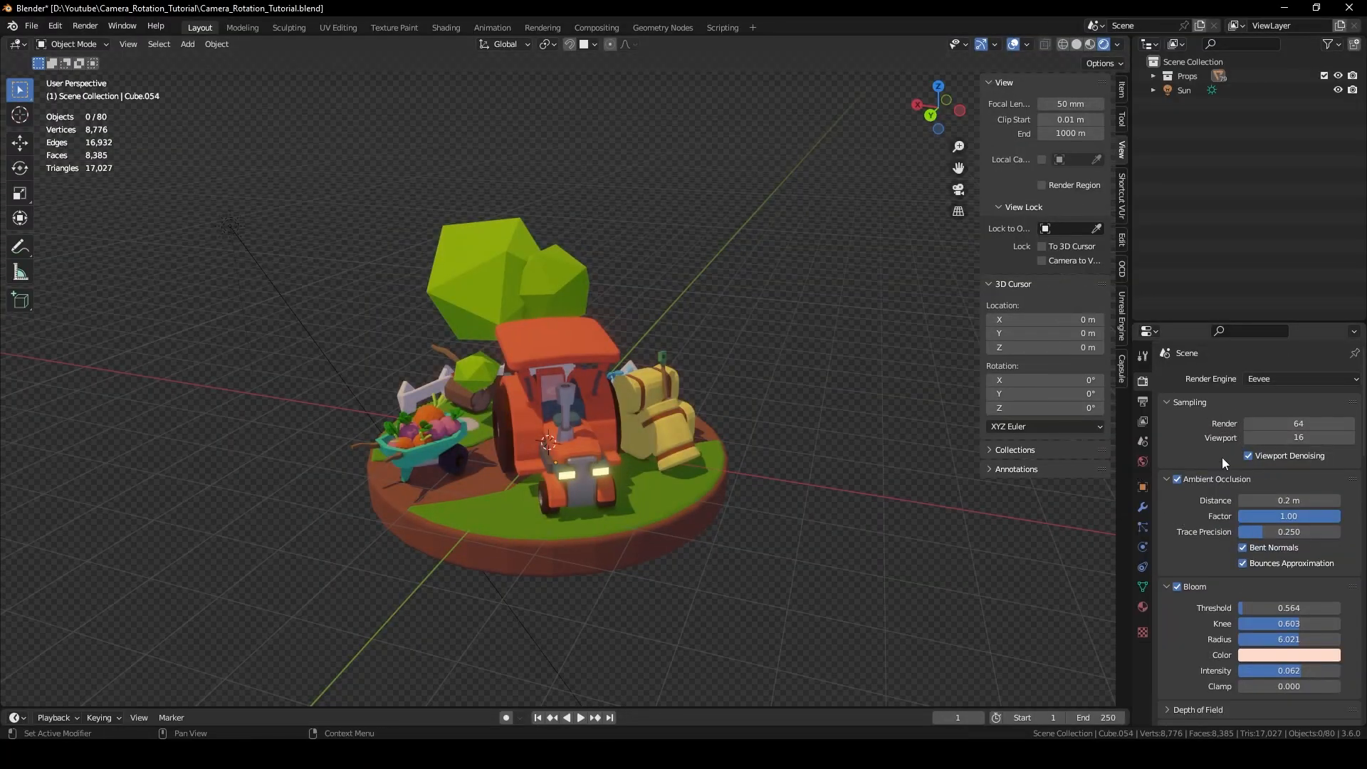
Confirm the Eevee Film panel has Transparent enabled, alongside SSR and 4096 px shadows.
scroll(1191, 560, "down", 5)
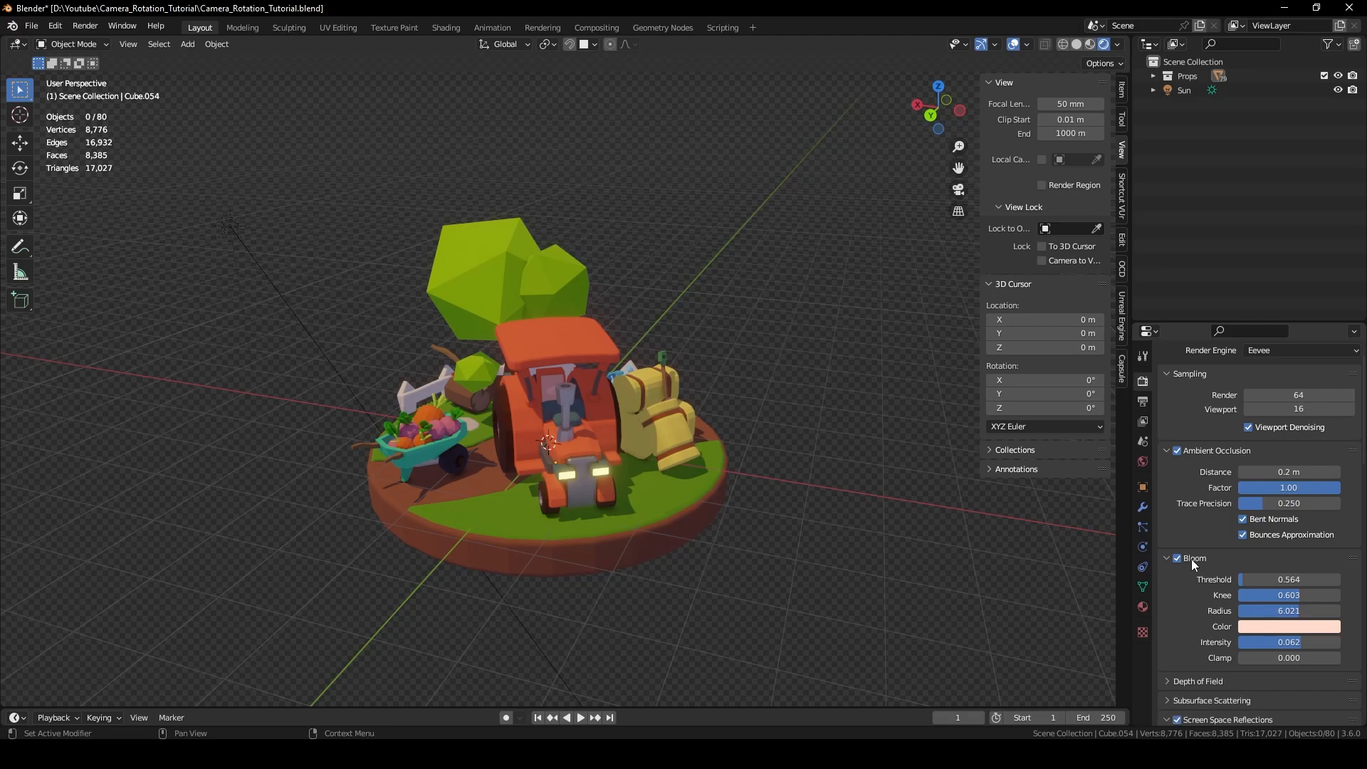
scroll(1216, 591, "down", 5)
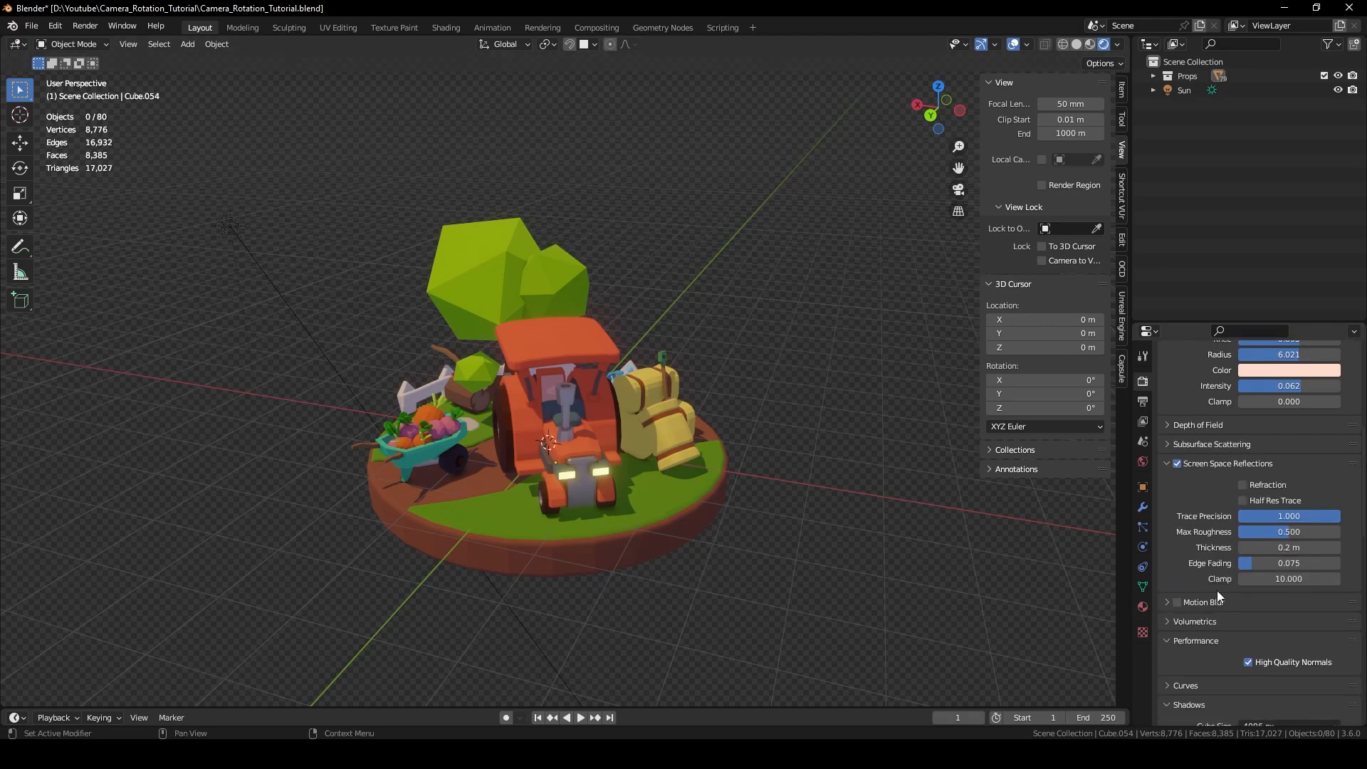
scroll(1197, 588, "down", 4)
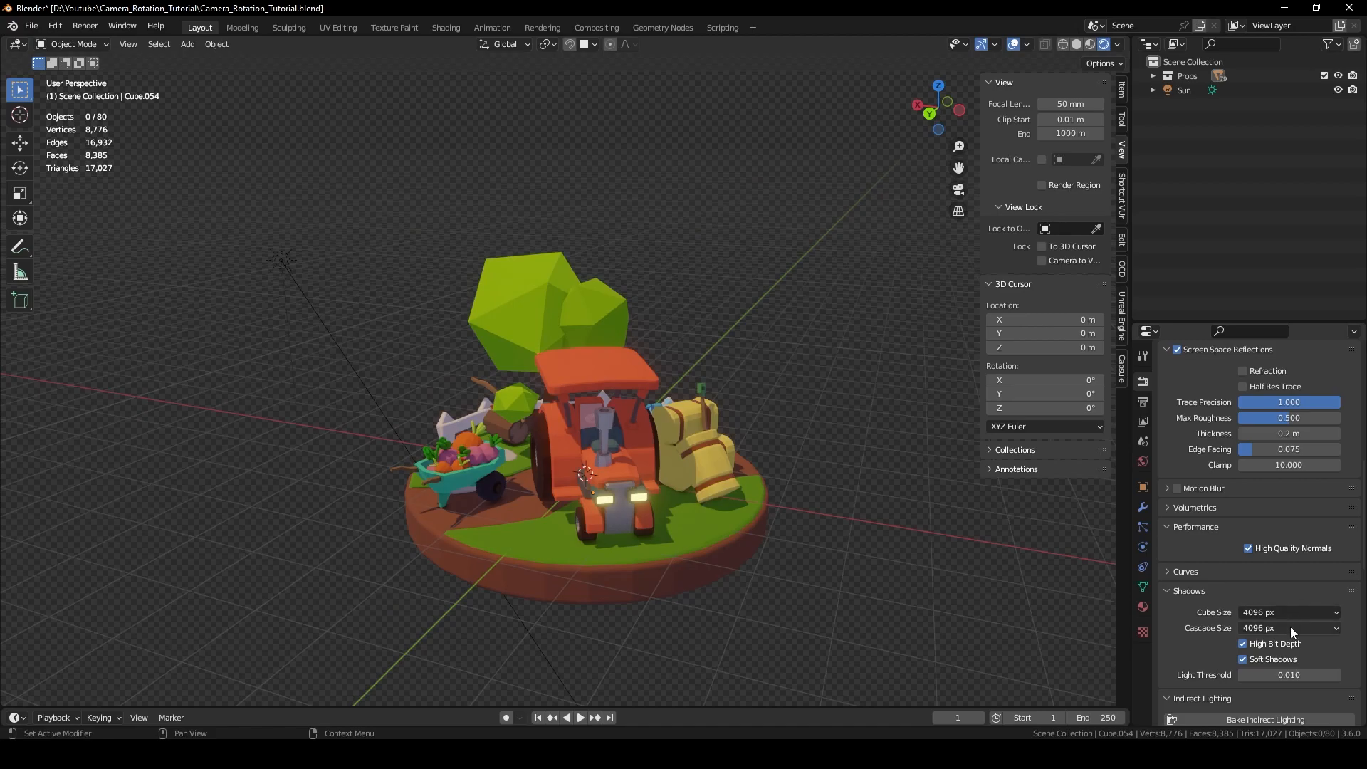
scroll(1291, 622, "down", 1)
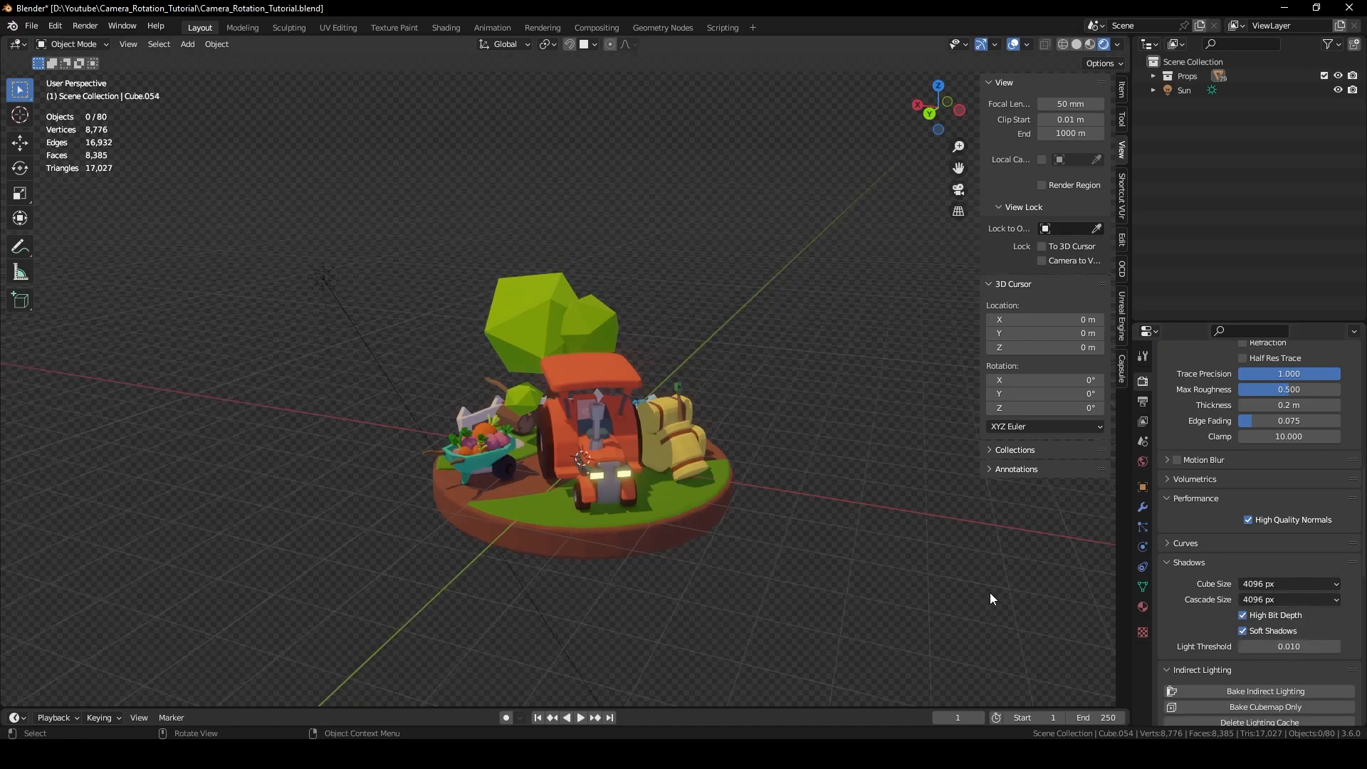
scroll(1210, 584, "down", 12)
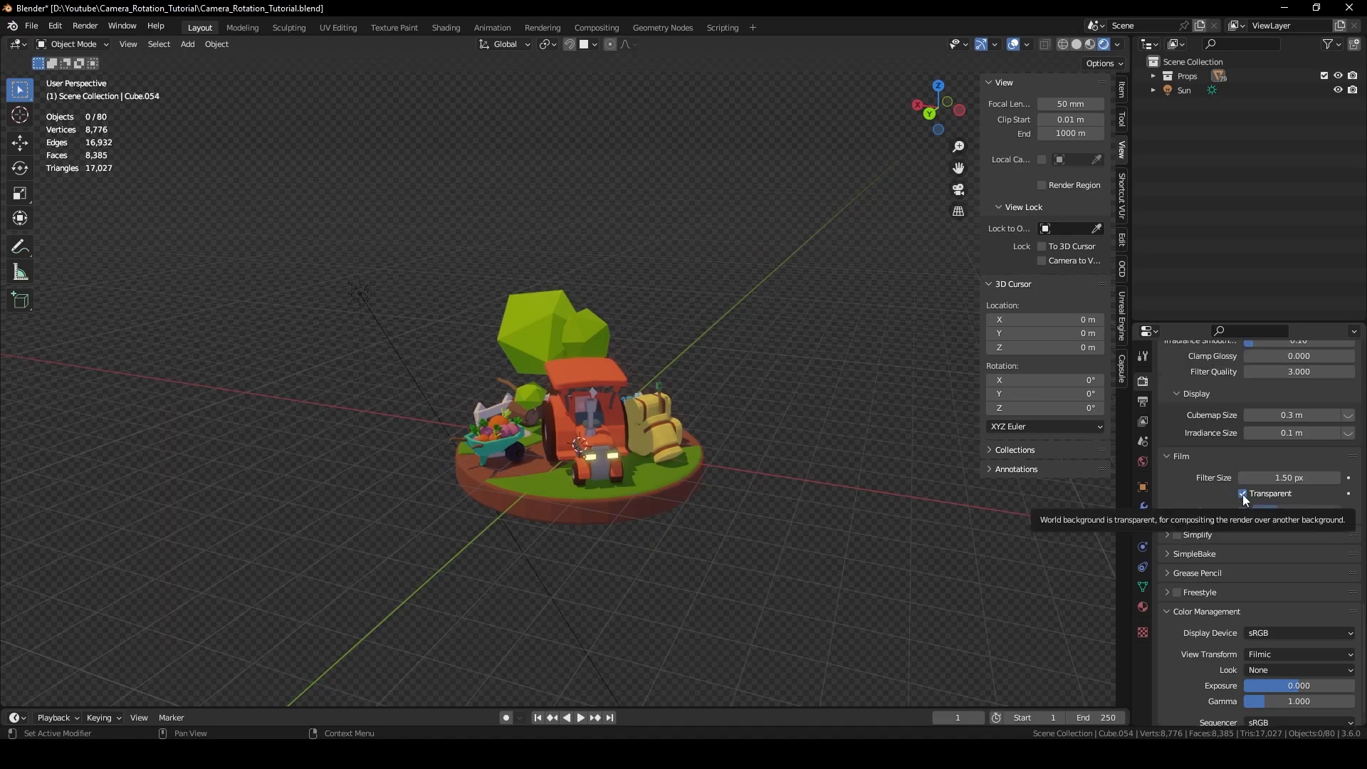
scroll(778, 503, "up", 2)
mouse_move(853, 493)
middle_mouse_down()
mouse_move(836, 468)
mouse_move(830, 483)
middle_mouse_up()
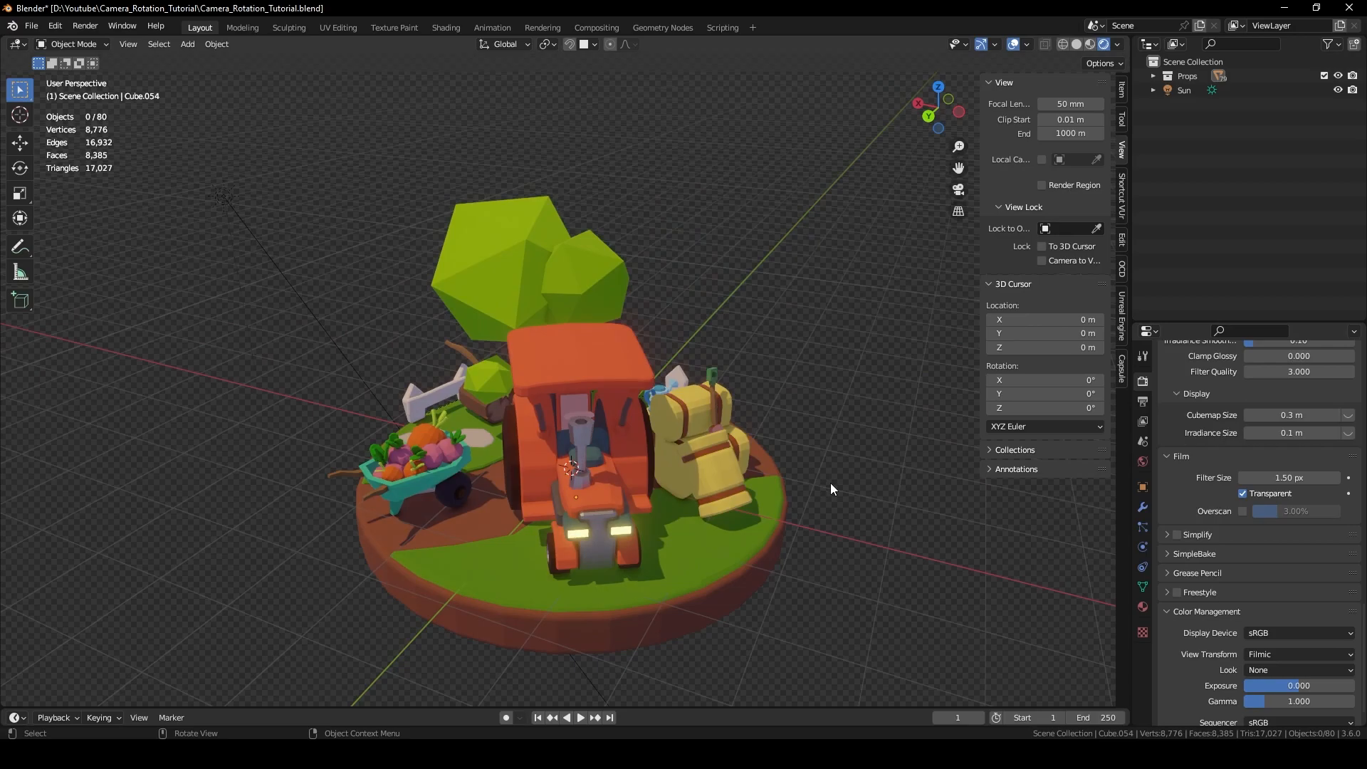
Add a Plain Axes empty at the world origin.
scroll(830, 483, "down", 2)
key("shift+a")
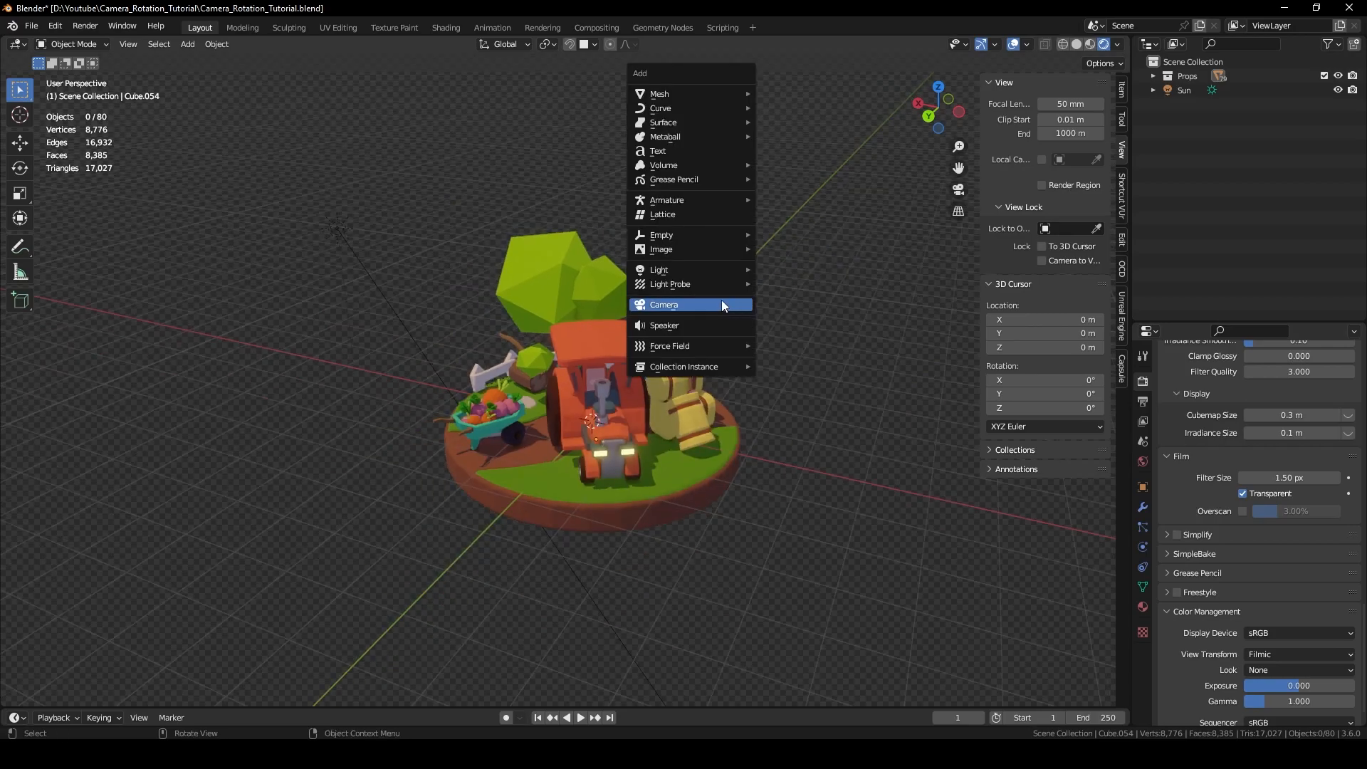
key("Escape")
key("shift+a")
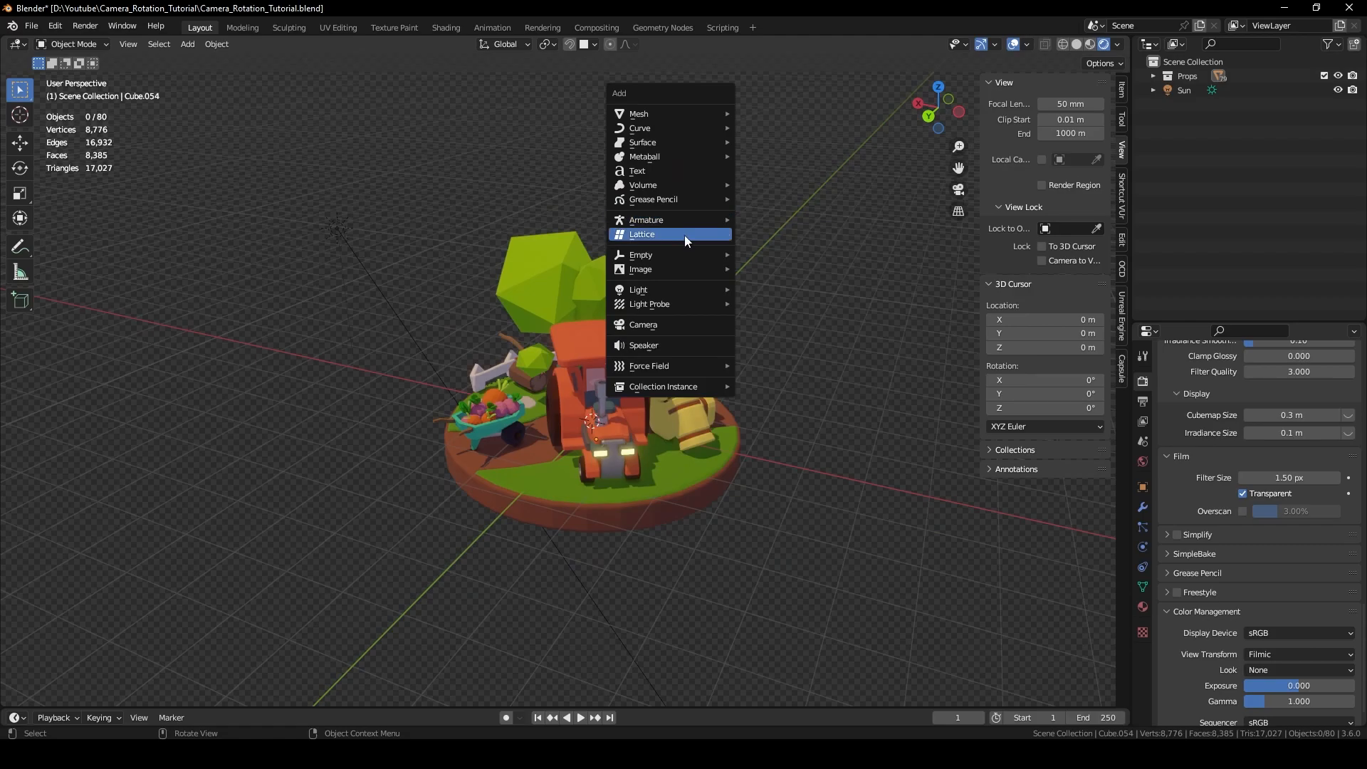
mouse_move(687, 249)
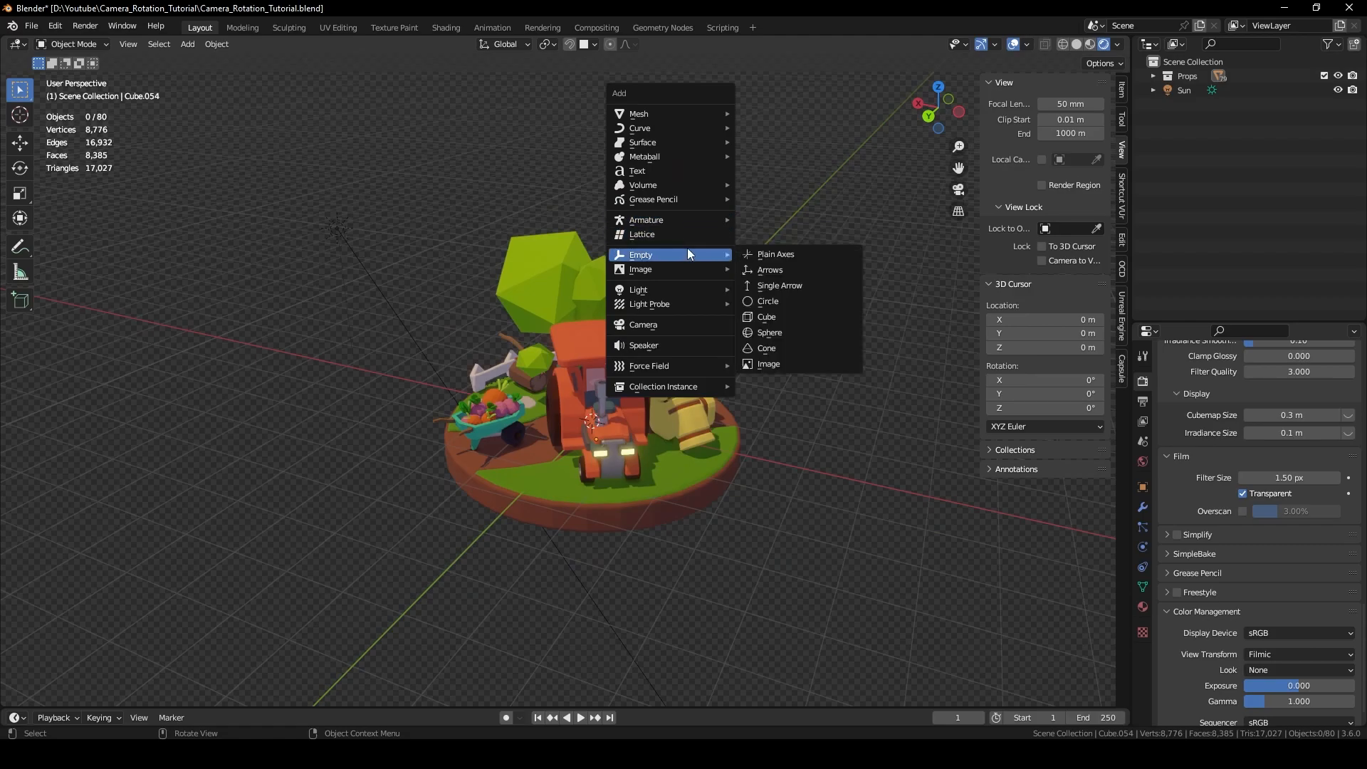
left_click(775, 253)
Try raising the empty along Z, then return it to Z 0 m.
key("g")
key("z")
left_click(732, 264)
scroll(678, 345, "up", 3)
middle_click_drag(608, 343, 534, 353)
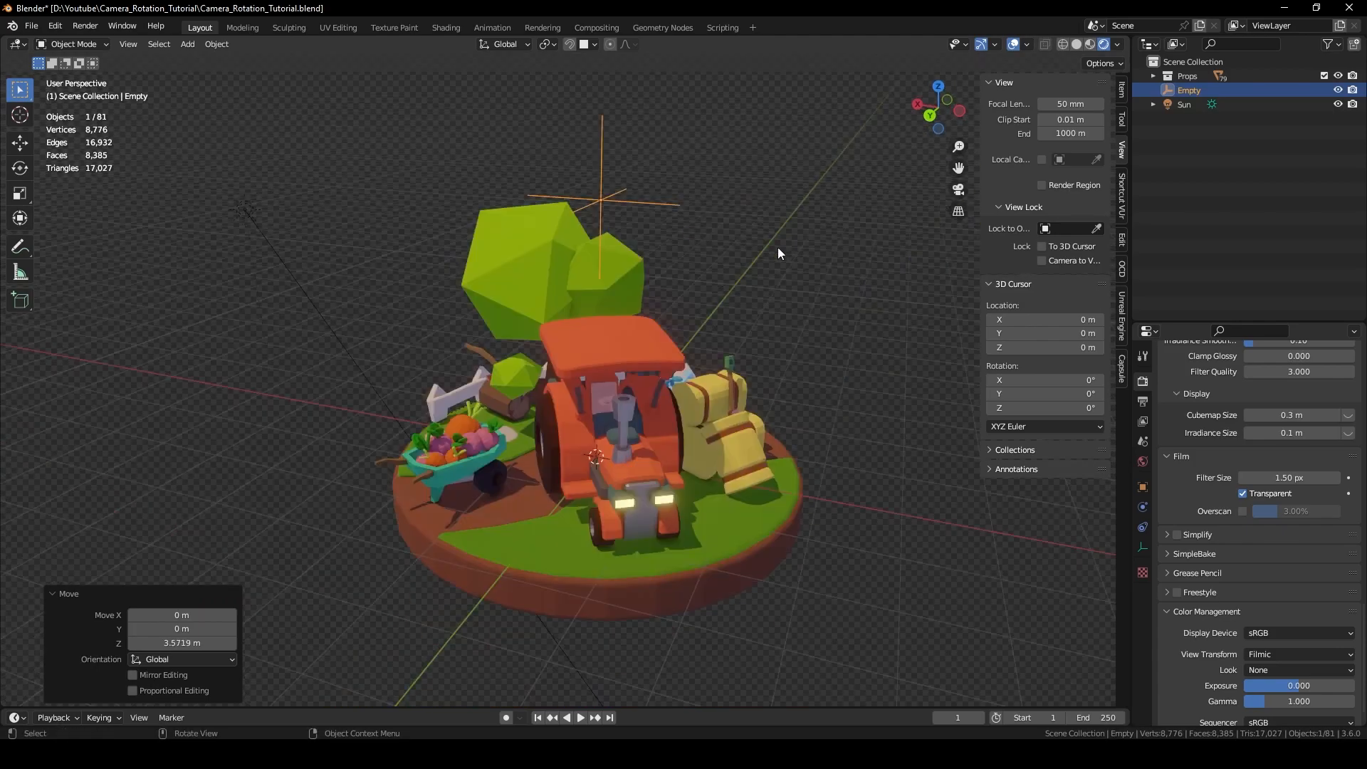
mouse_move(779, 246)
middle_mouse_down()
mouse_move(755, 236)
mouse_move(763, 250)
middle_mouse_up()
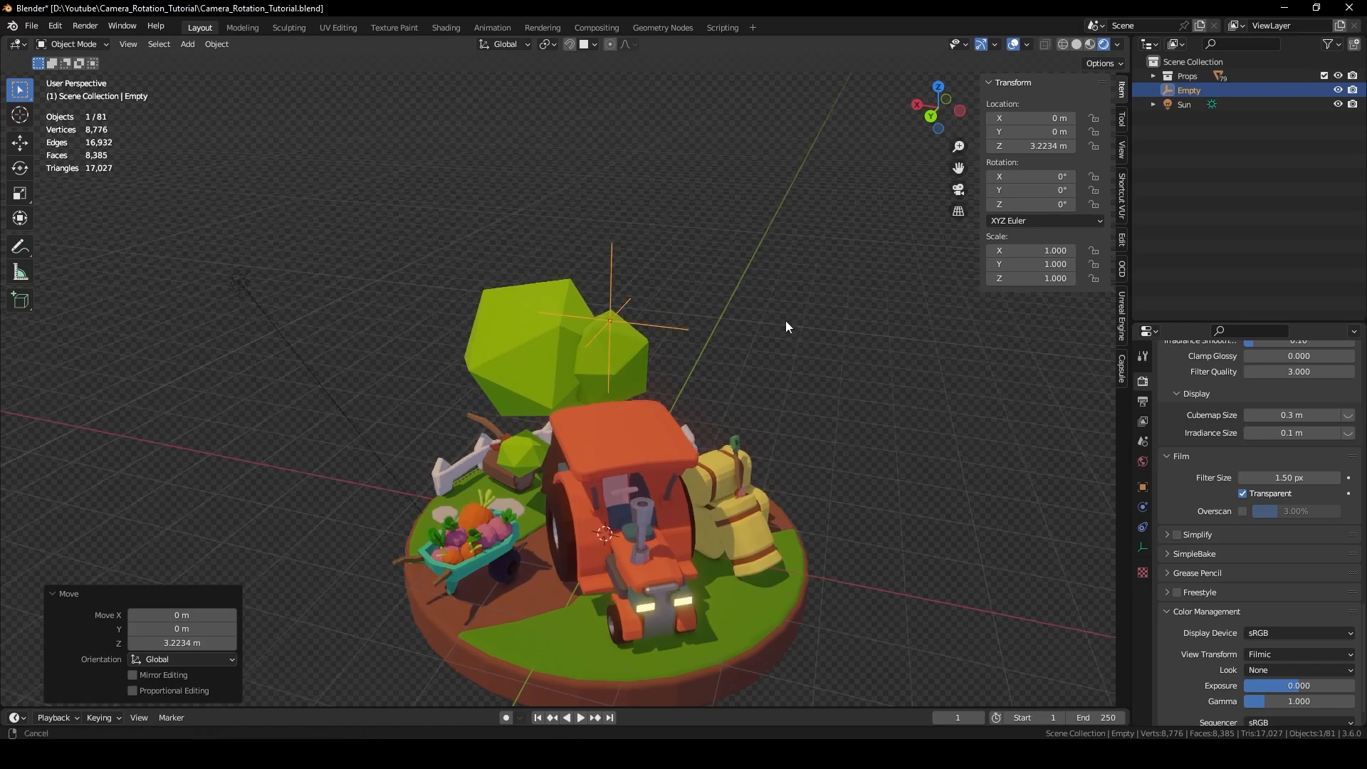
middle_click_drag(785, 320, 801, 384, "shift")
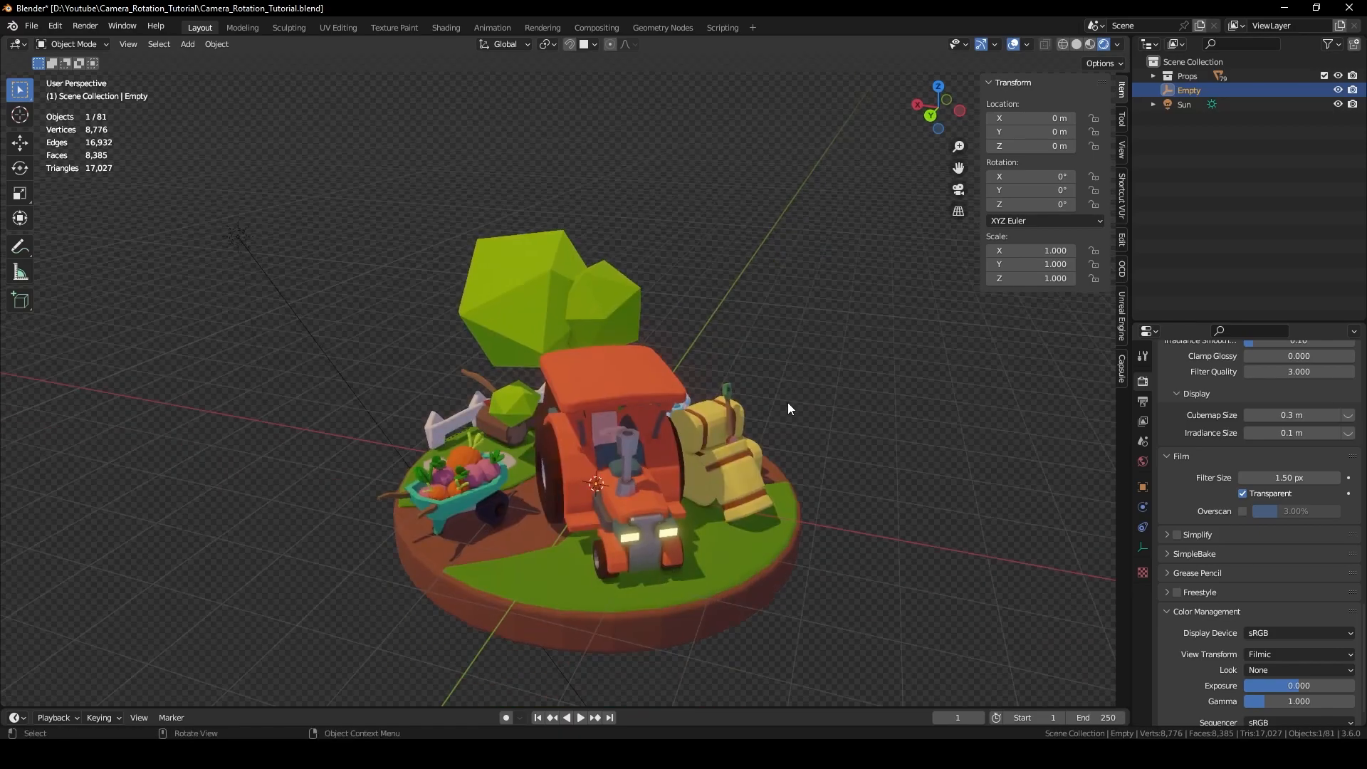
middle_click_drag(788, 403, 819, 343, "shift")
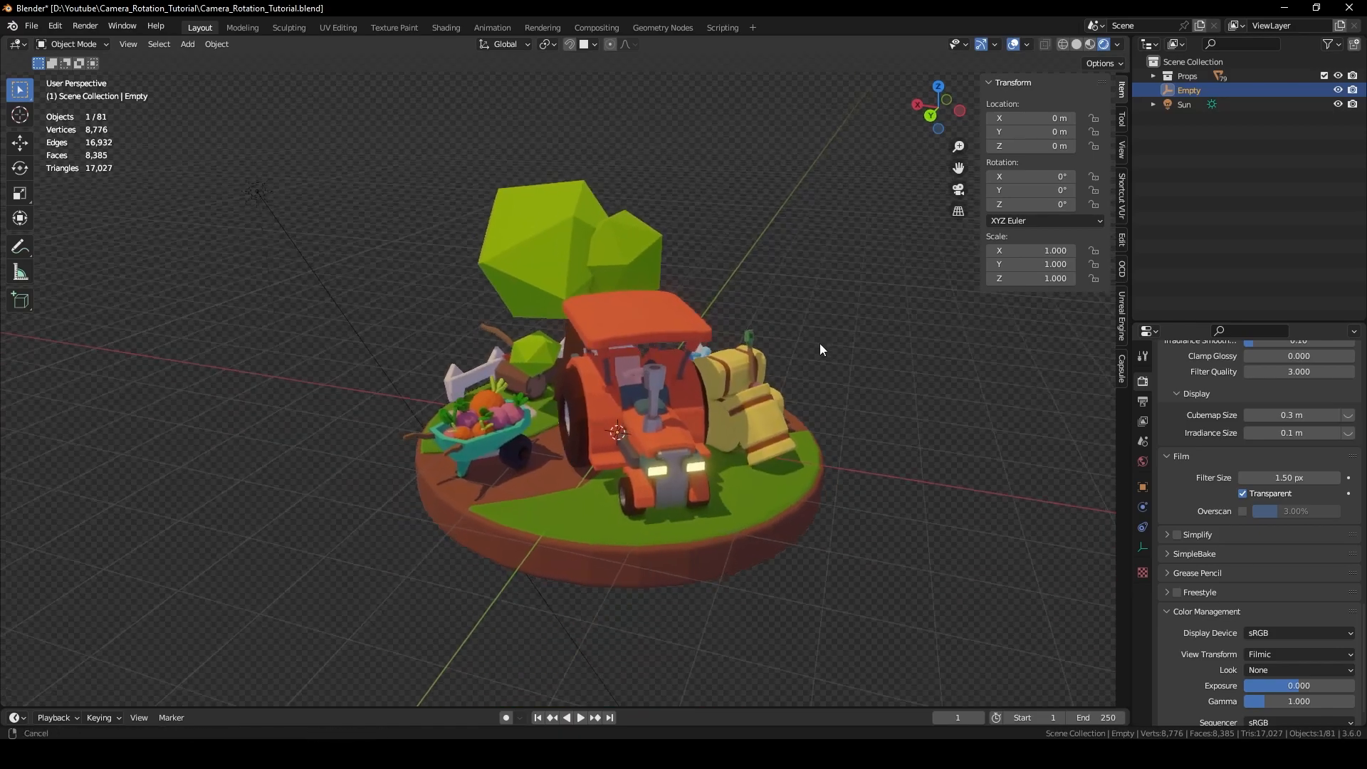
left_click(806, 333)
key("shift+a")
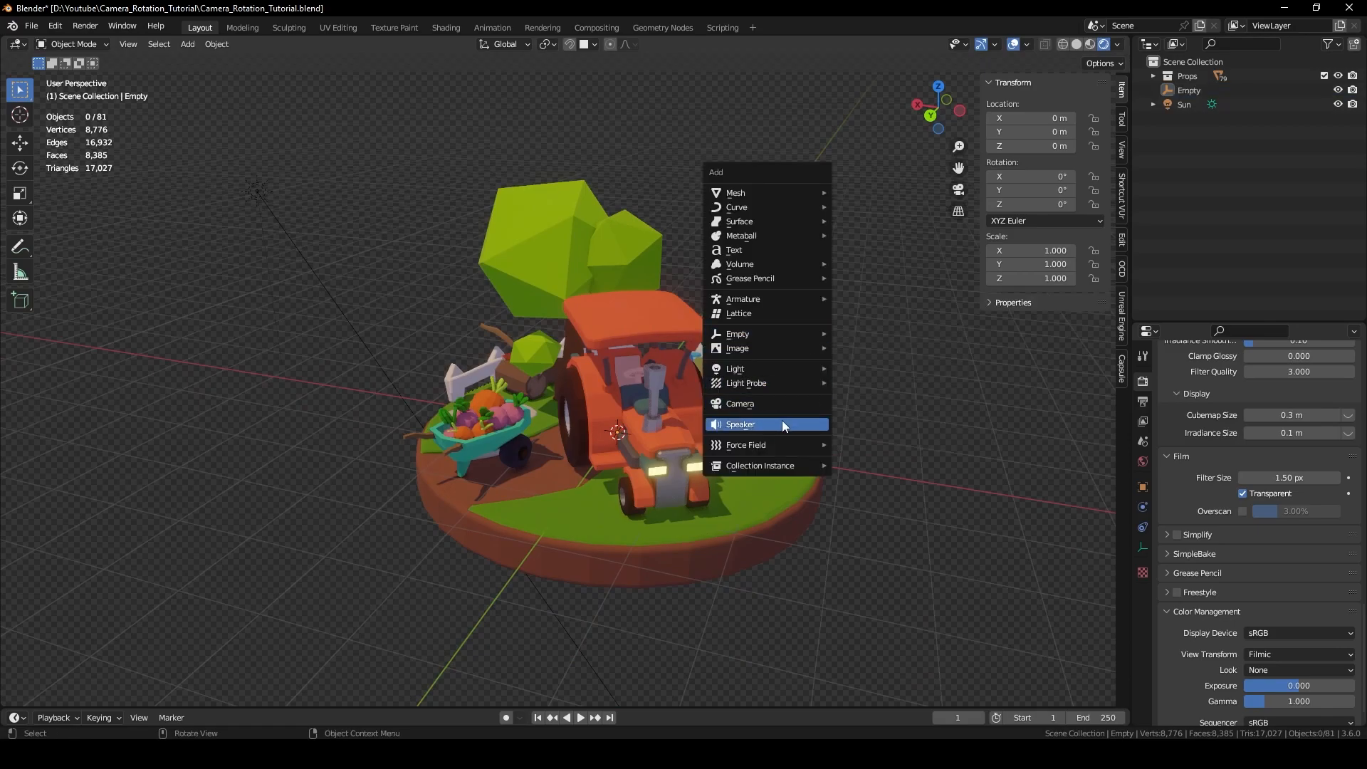
Add a camera, move it back along Y and set its Z rotation to -180°.
left_click(769, 403)
middle_click_drag(769, 403, 817, 330)
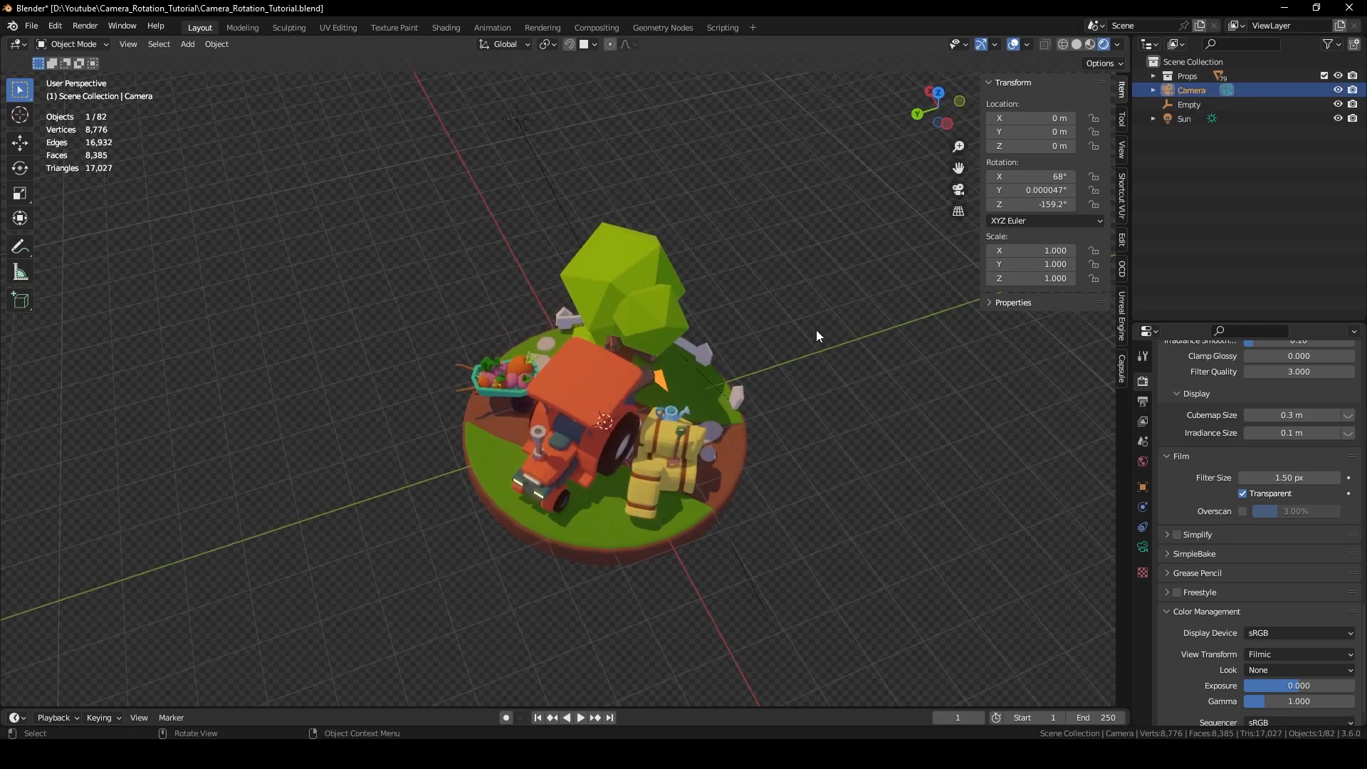
key("g")
key("y")
left_click(471, 426)
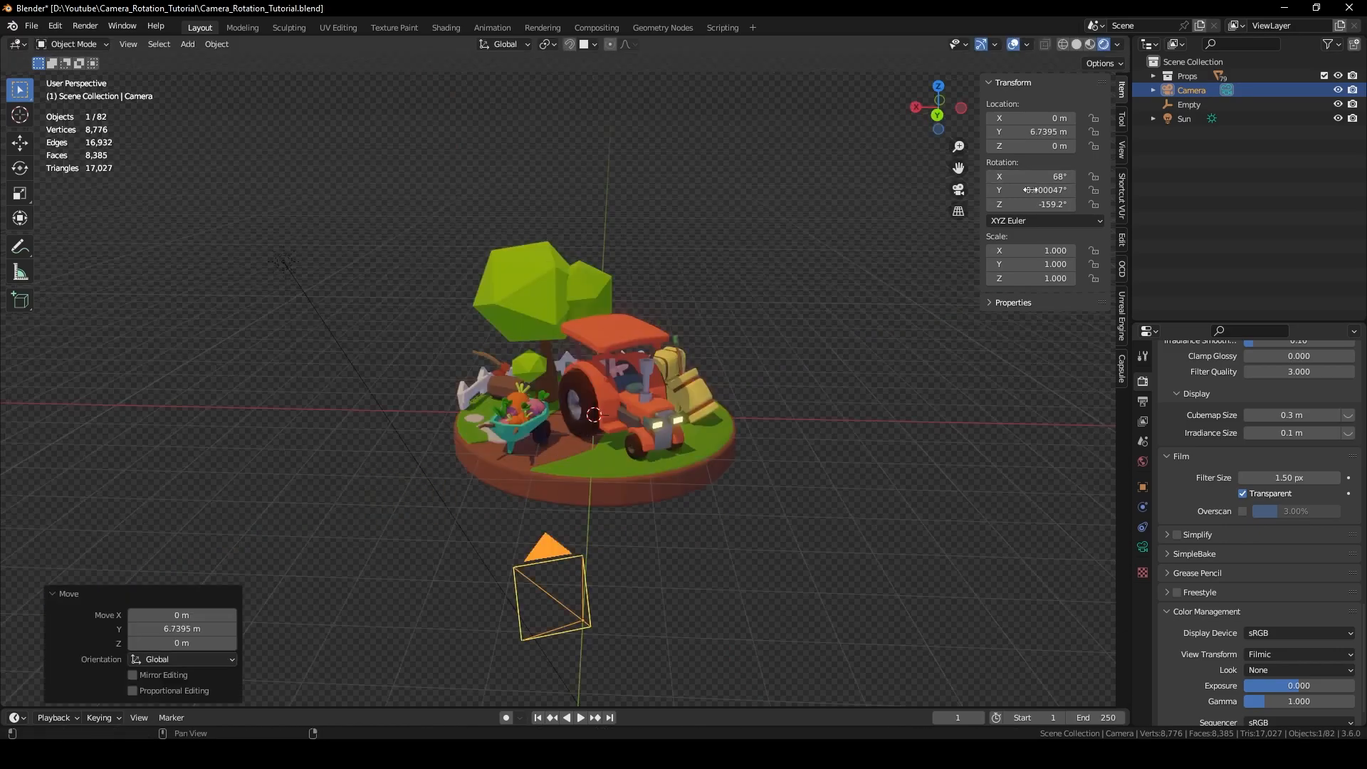
left_click(1039, 204)
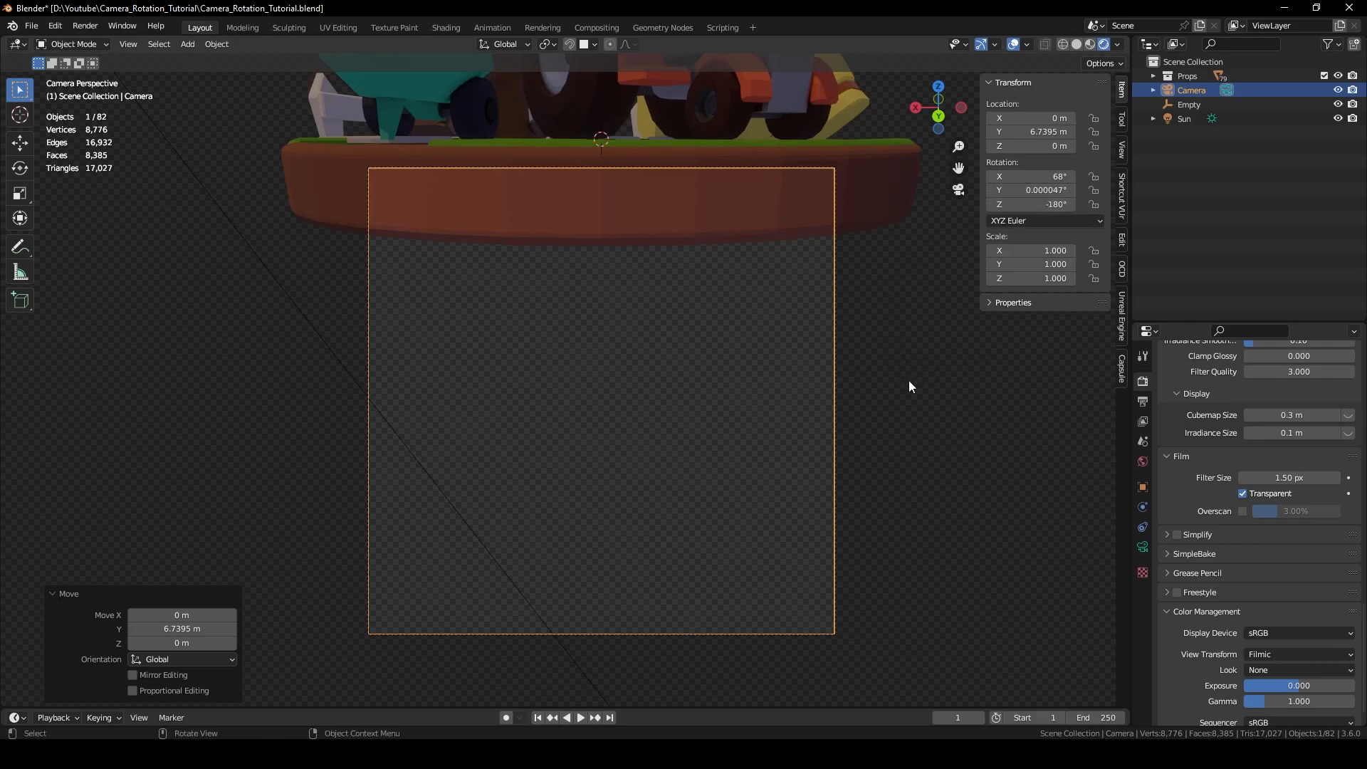
left_click(837, 394)
Raise the camera and pull it back to Y 8.4112 m, Z 4.1704 m to frame the diorama.
key("g")
key("z")
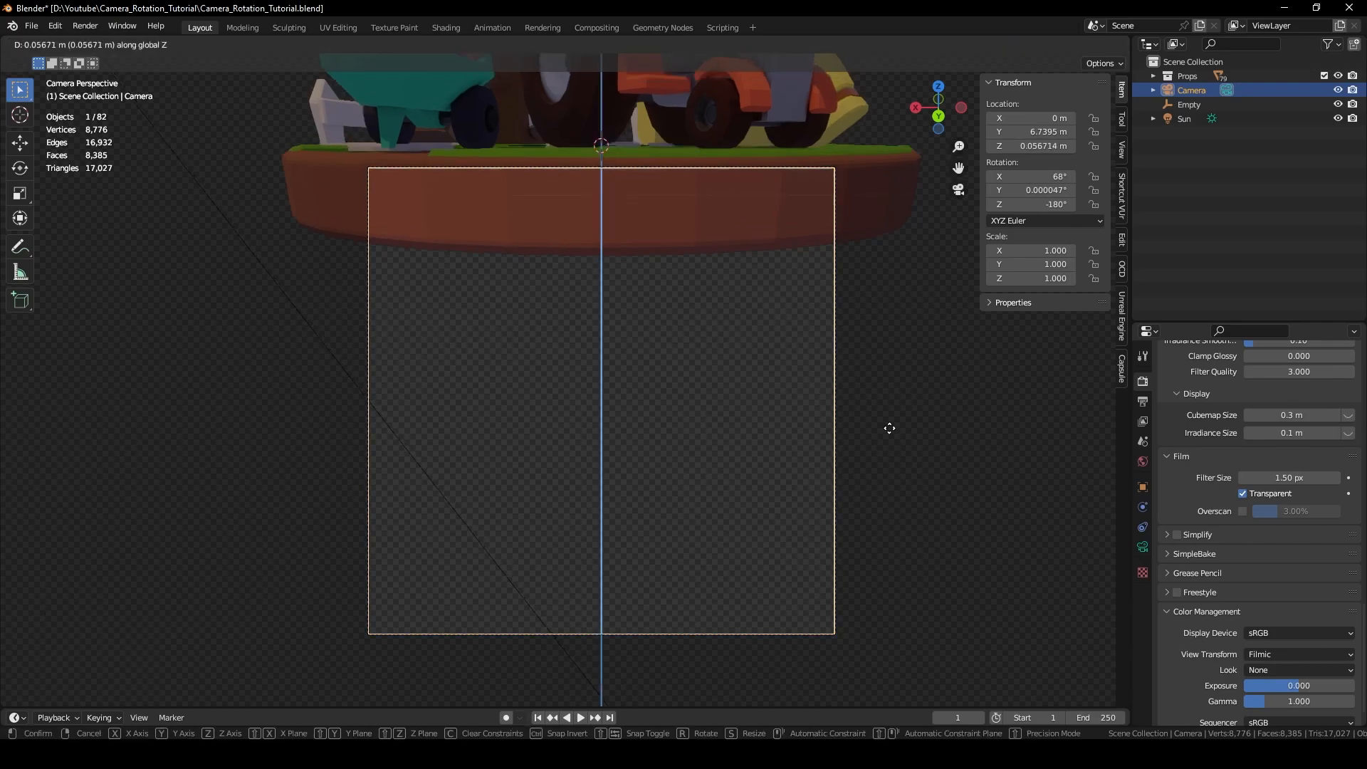
left_click(899, 294)
key("g")
key("y")
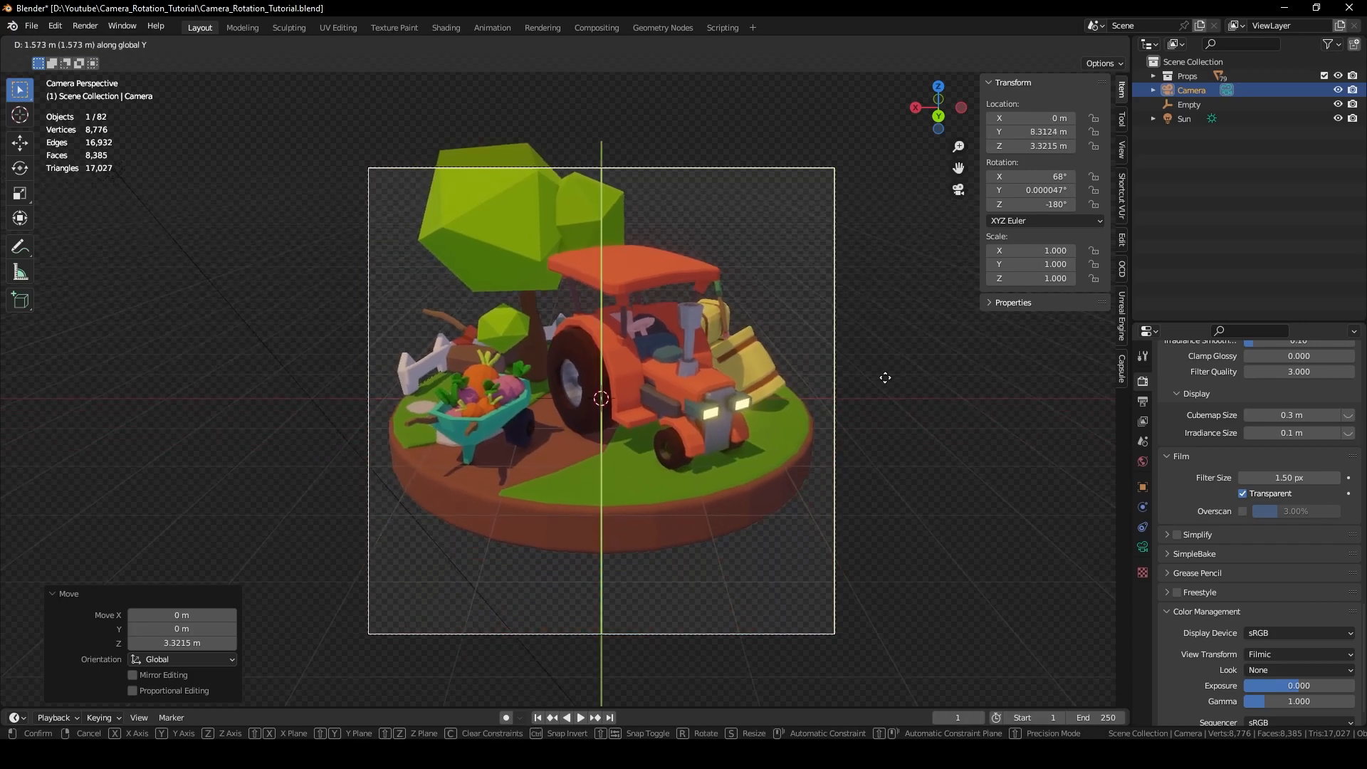
left_click(888, 389)
key("g")
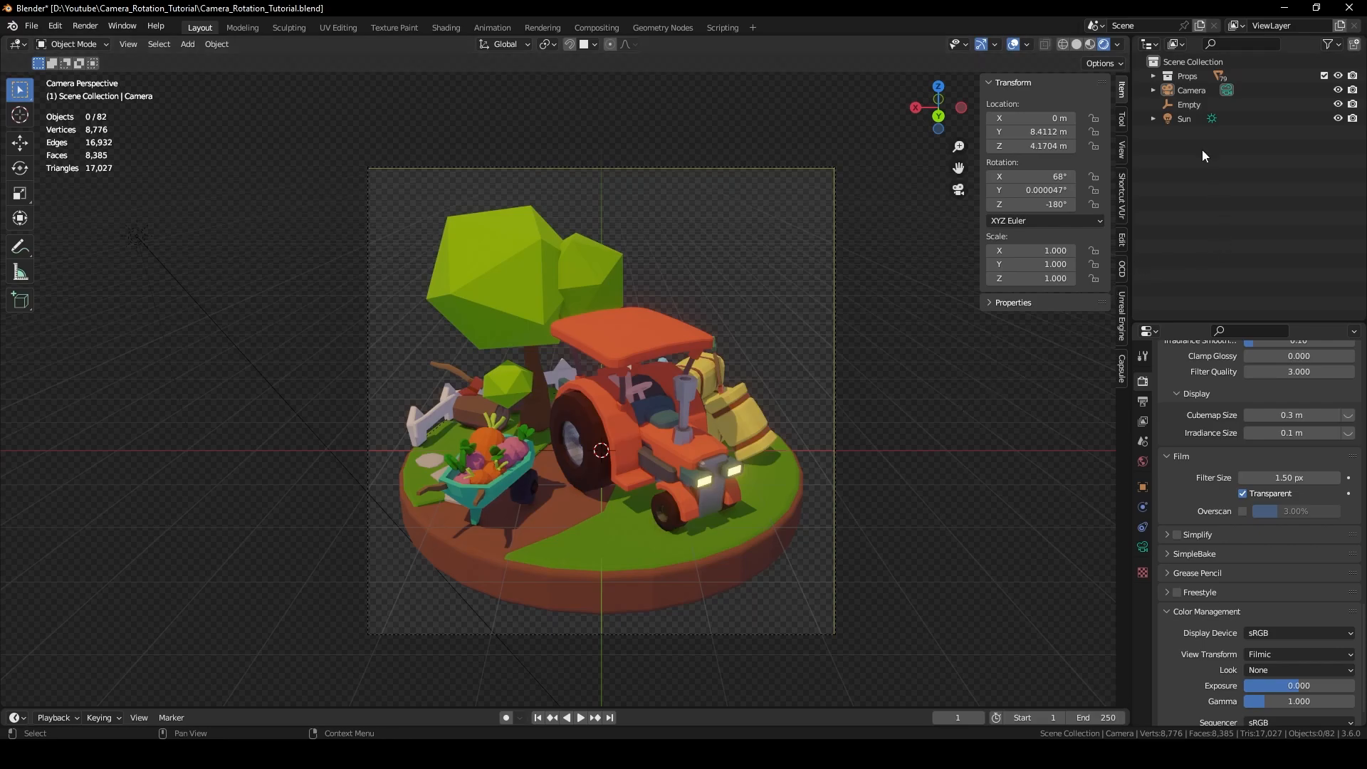
Parent the camera to the Empty and test-rotate the Empty around Z.
left_click(1192, 90)
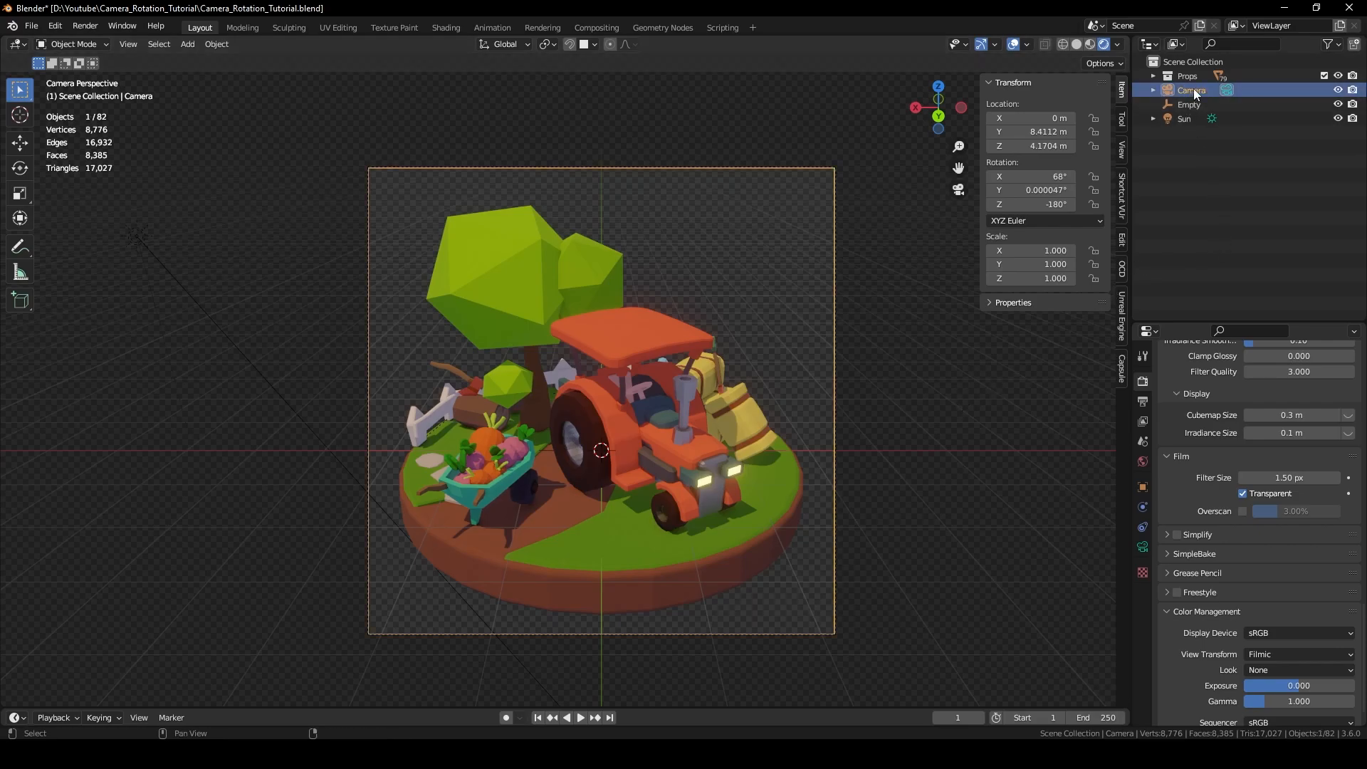
mouse_move(1193, 88)
left_mouse_down()
mouse_move(1188, 104)
mouse_move(1207, 101)
left_mouse_up()
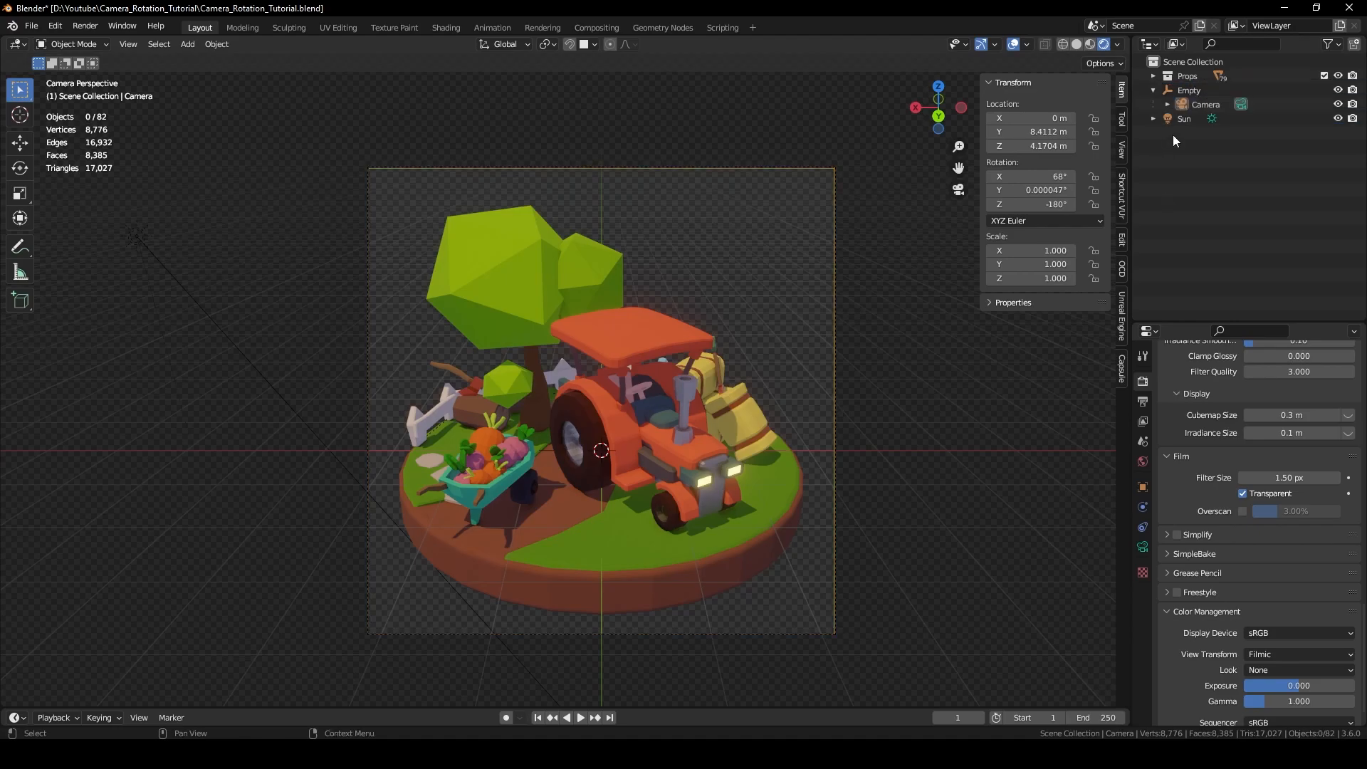
left_click(1196, 91)
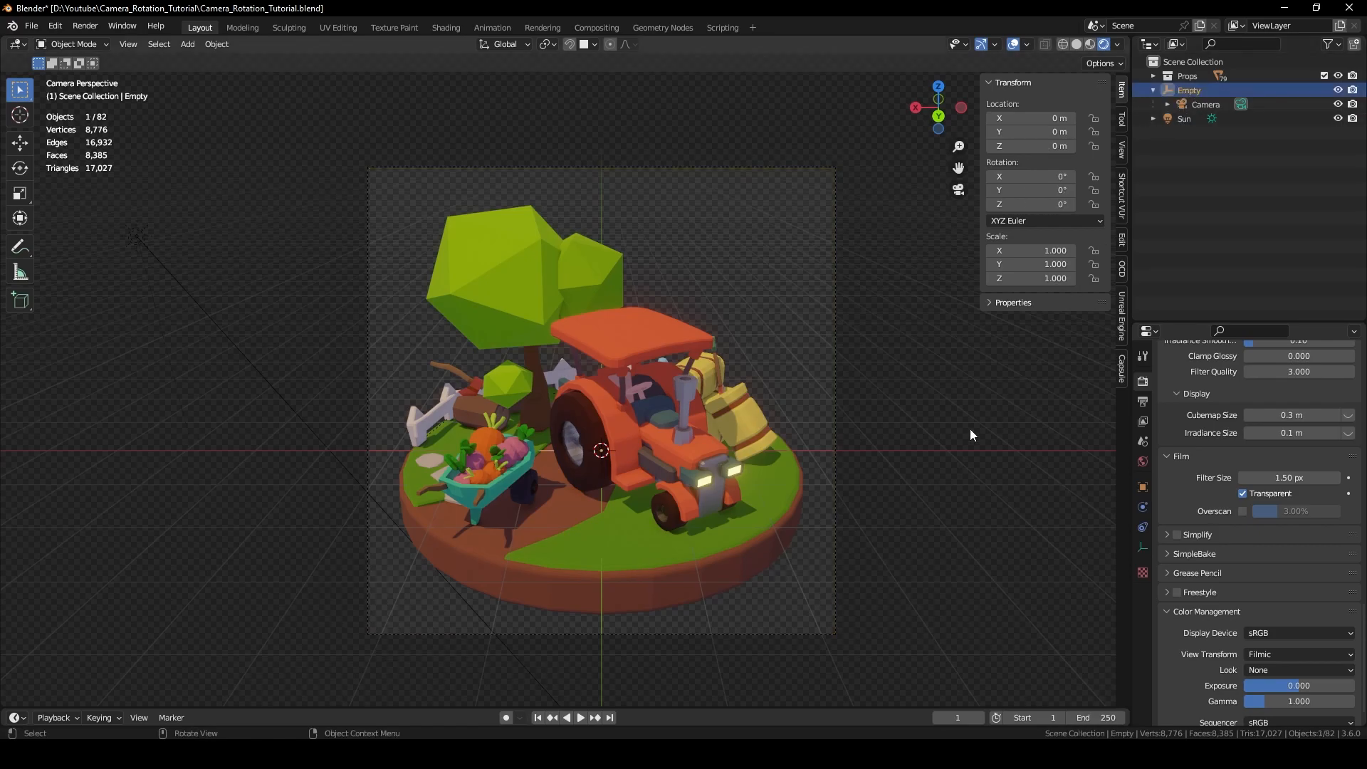
key("r")
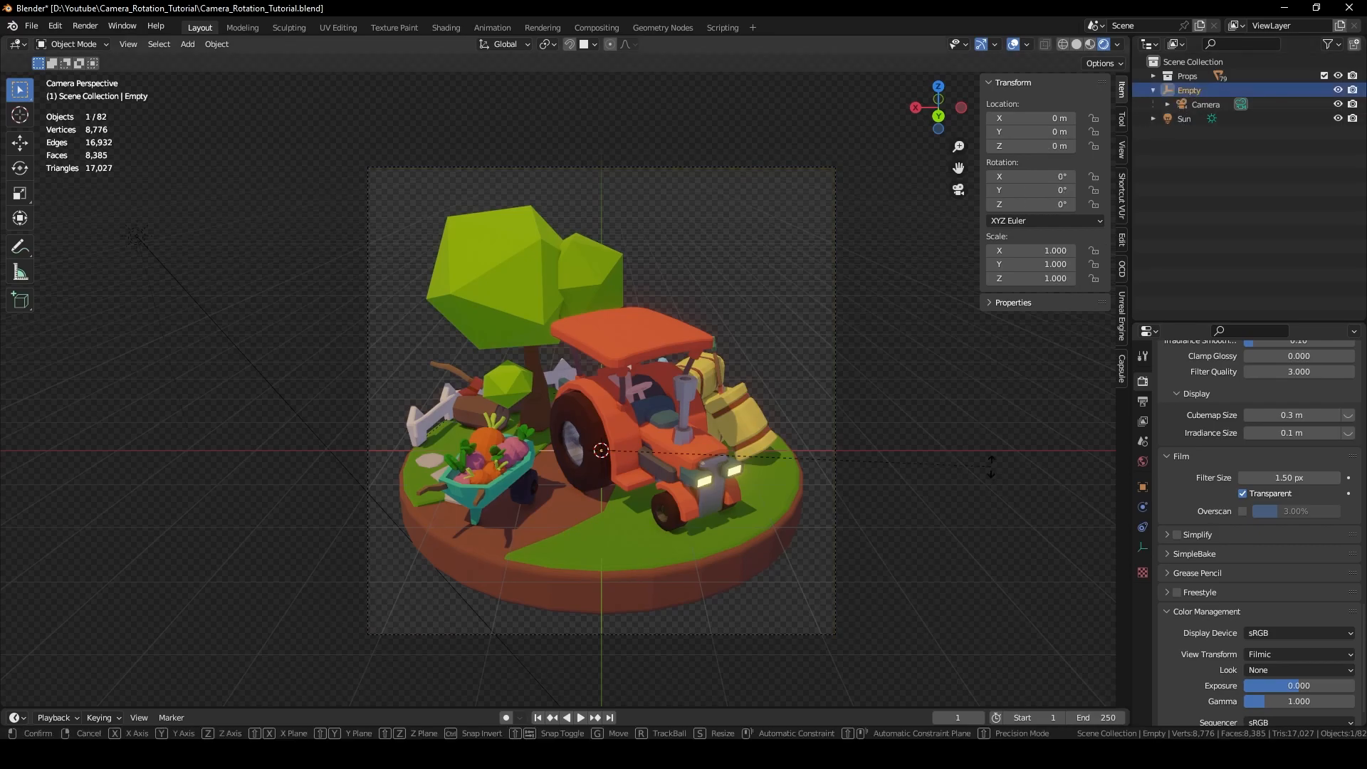
key("z")
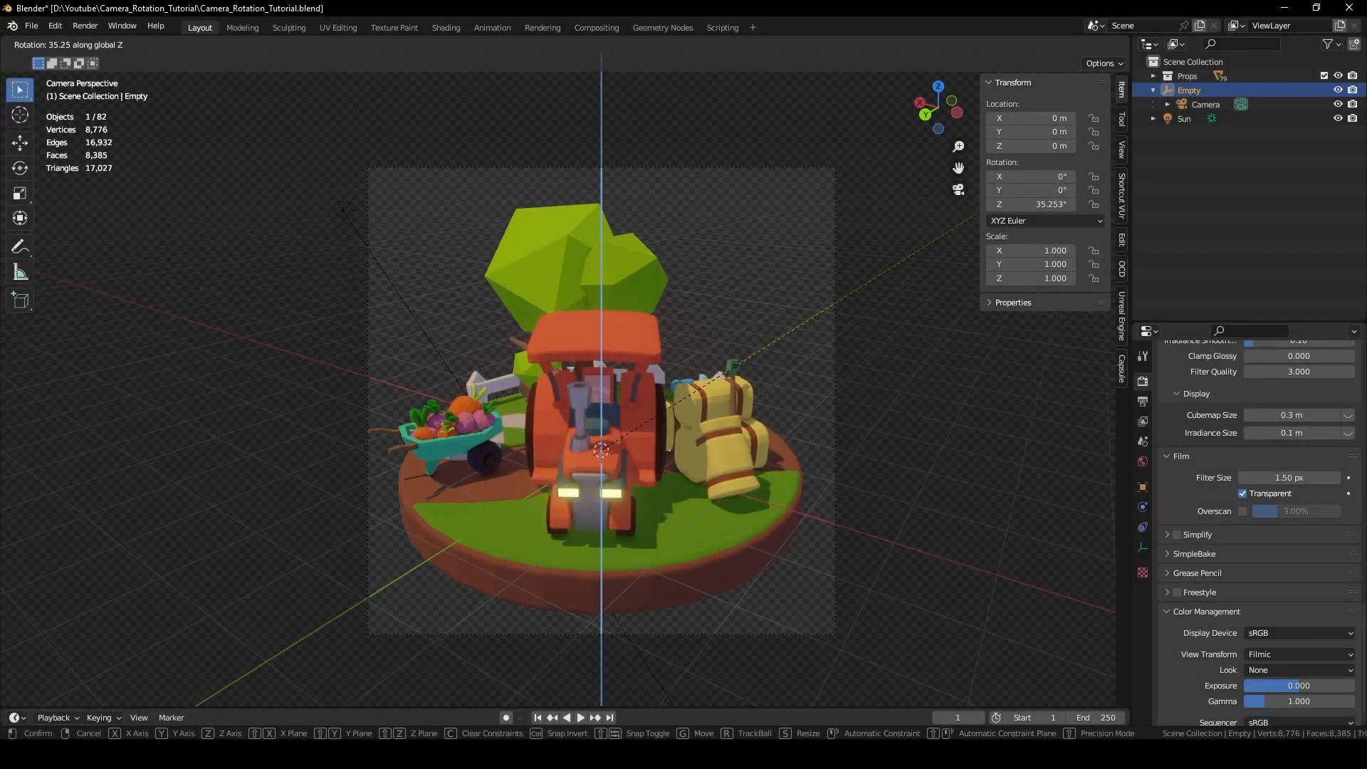
key("Escape")
Move the camera back to Y 8.9886 m and up to Z 4.4018 m.
left_click(1200, 107)
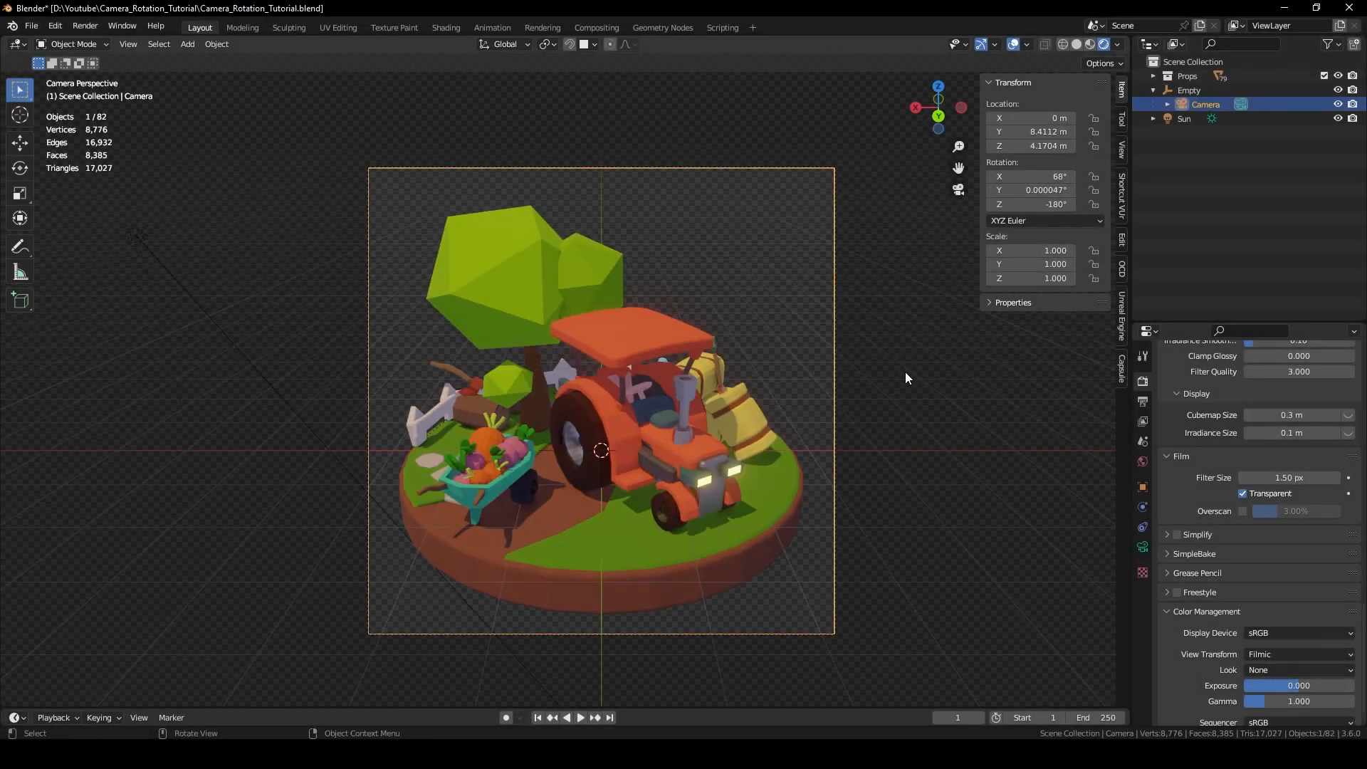
key("g")
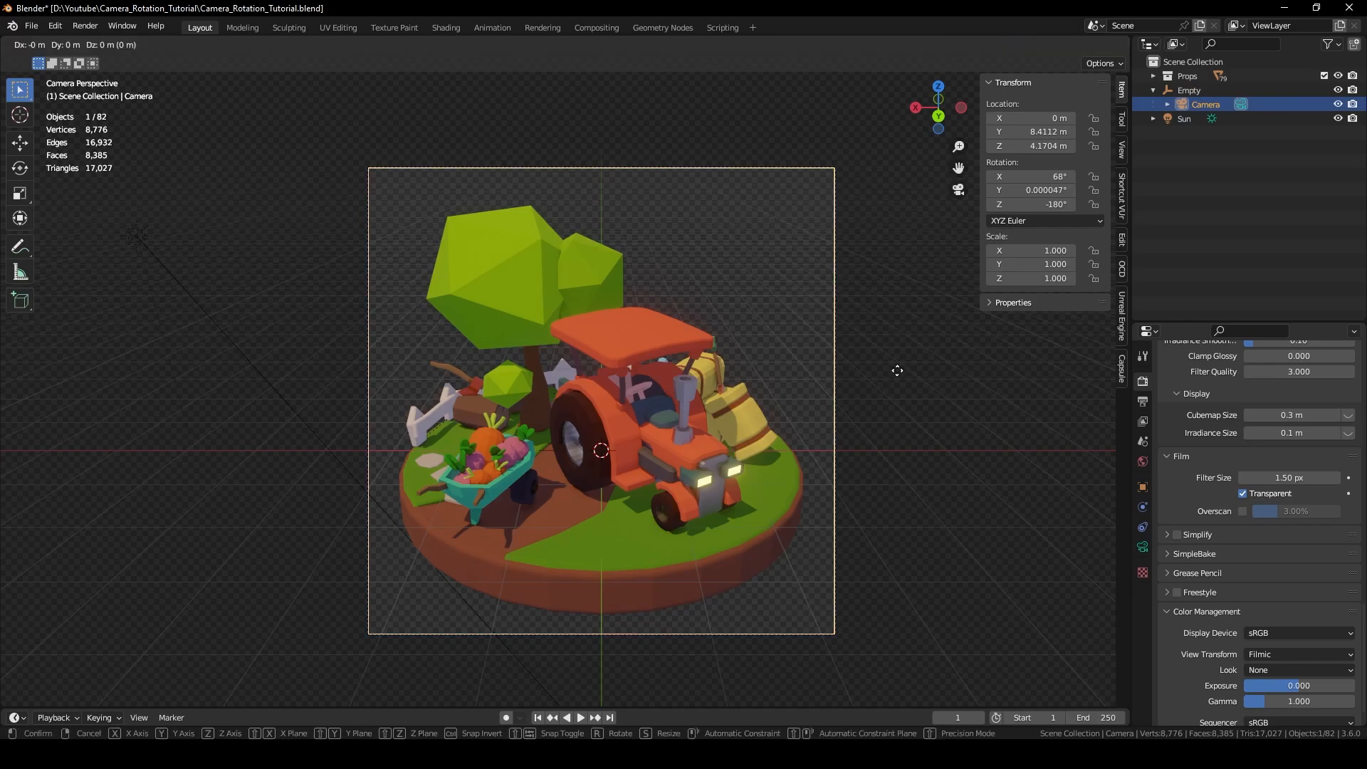
key("y")
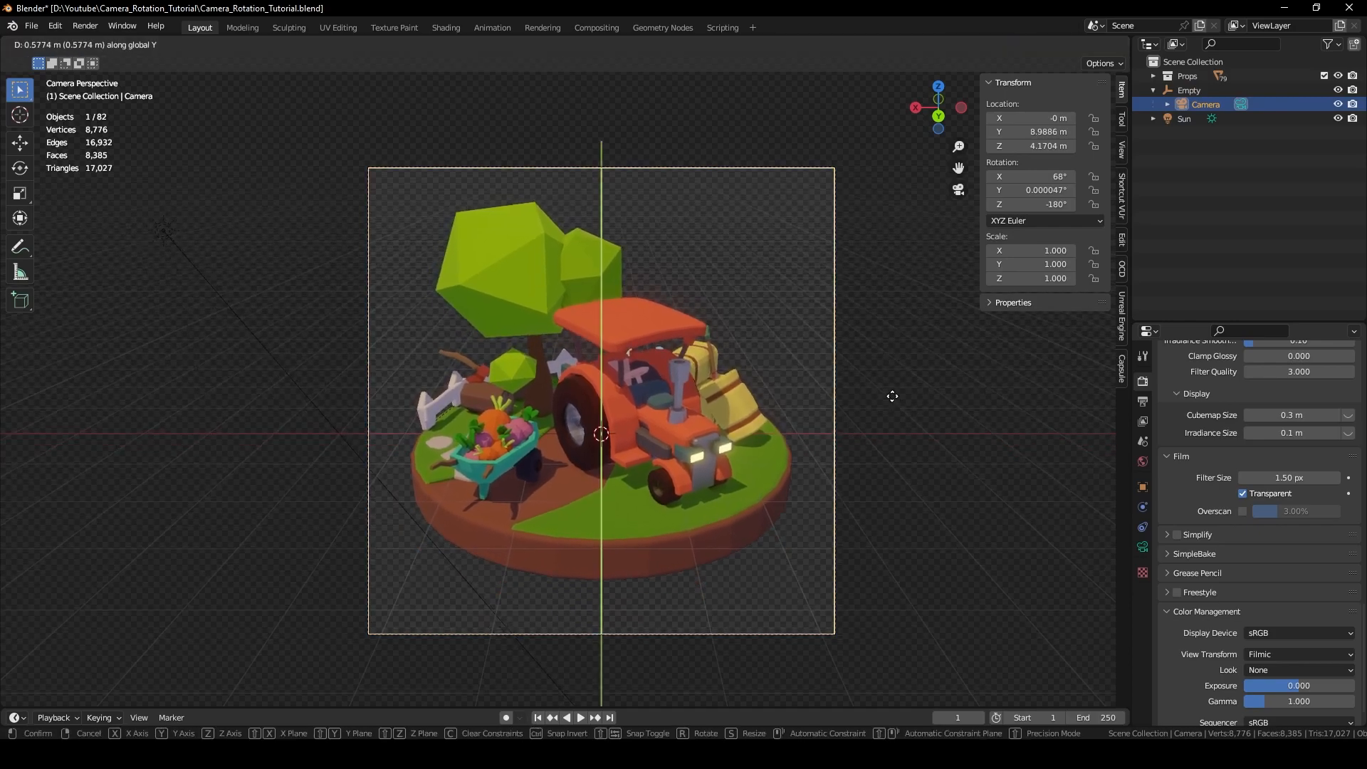
left_click(889, 390)
key("g")
key("z")
left_click(891, 373)
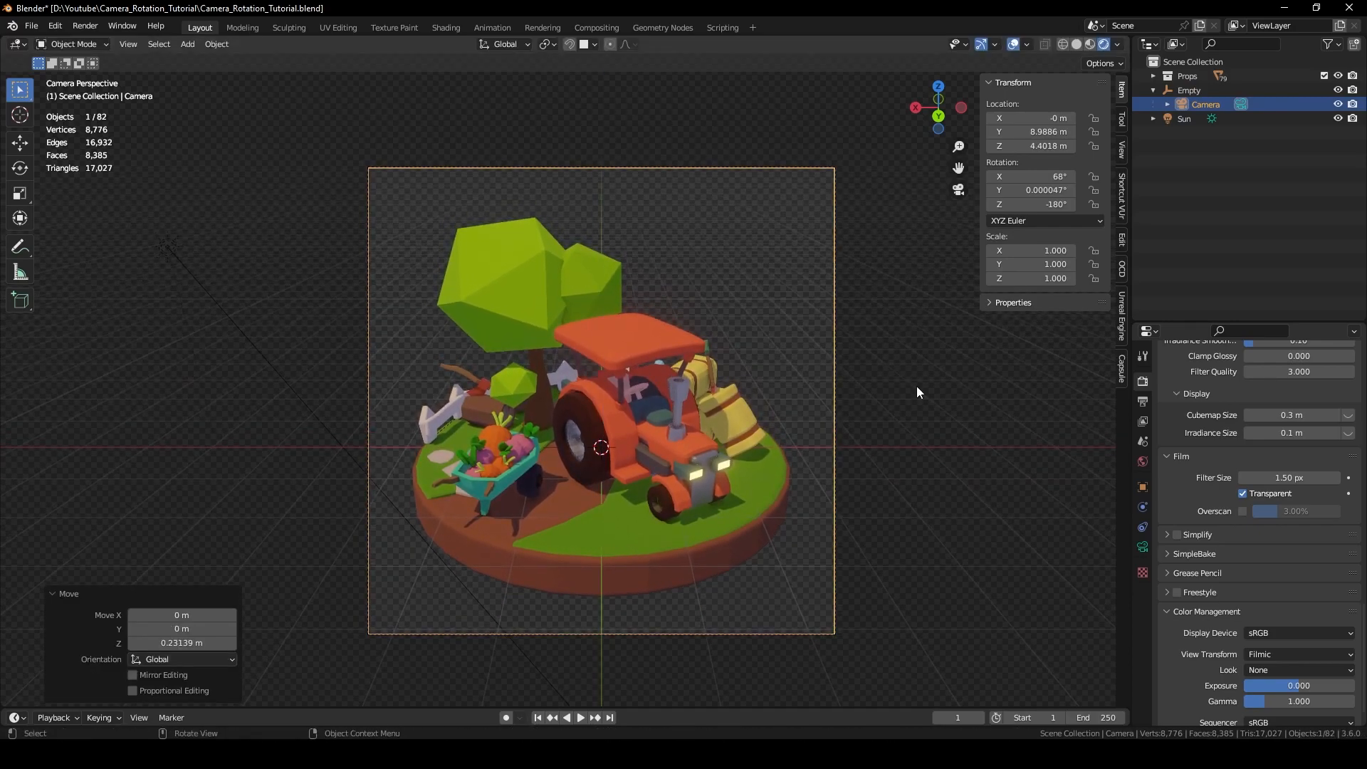
left_click(926, 392)
left_click(1142, 402)
scroll(1279, 429, "up", 5)
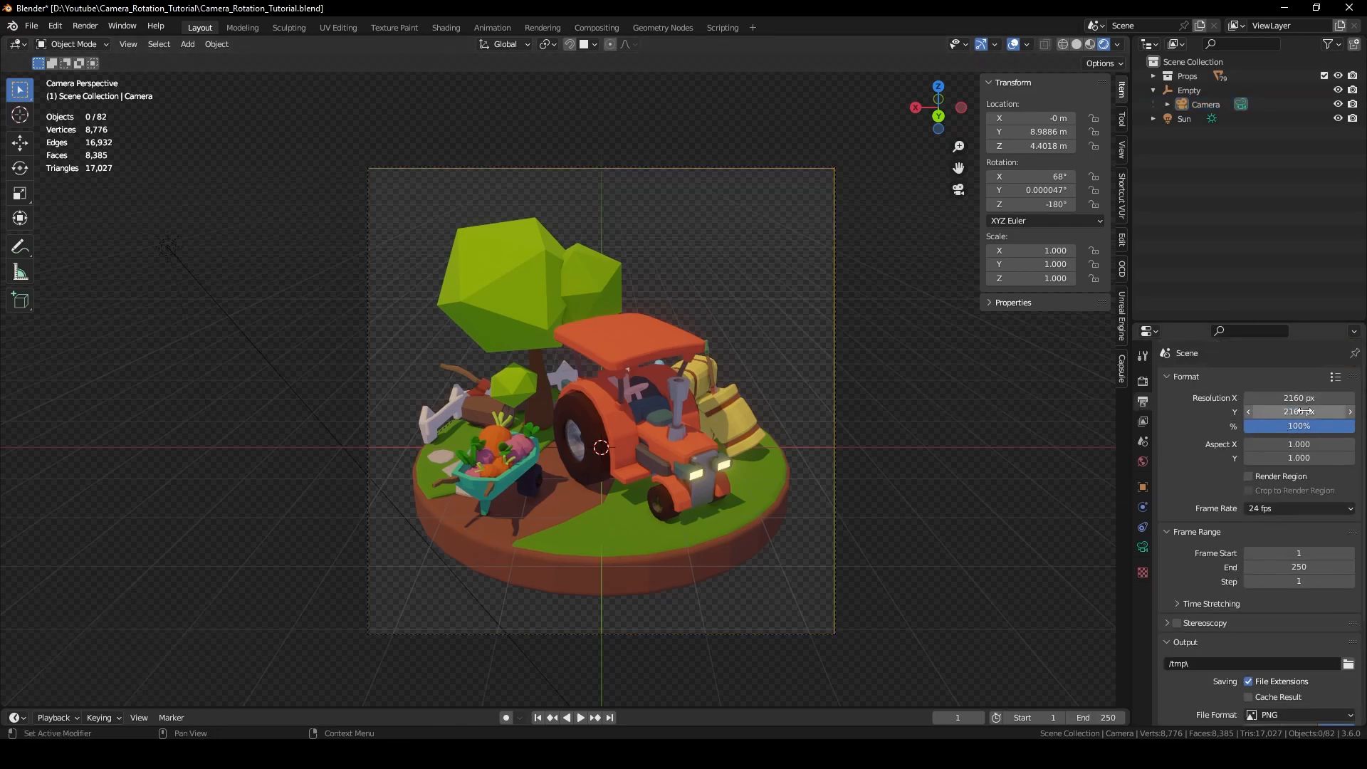
Enable Render Region, choose 60 fps and set Frame End to 360.
left_click(1248, 477)
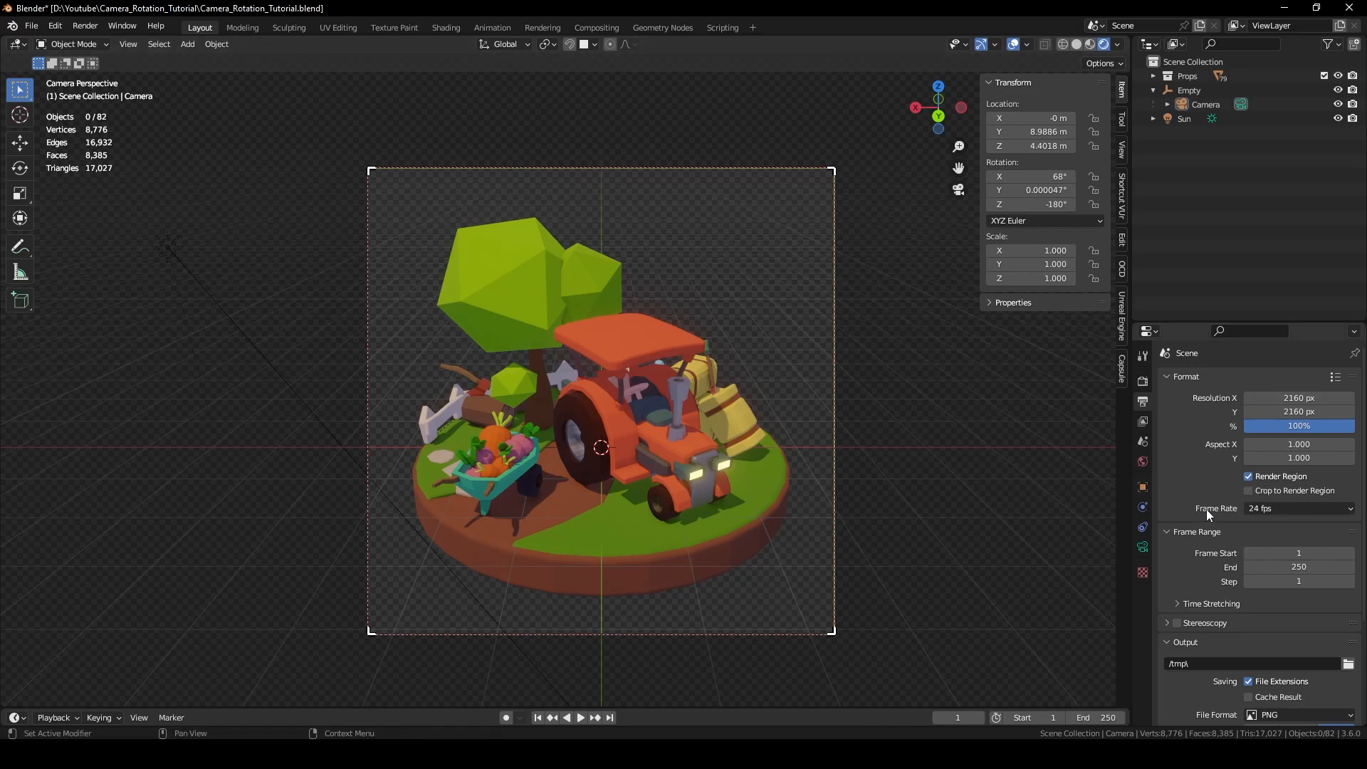
left_click(1267, 510)
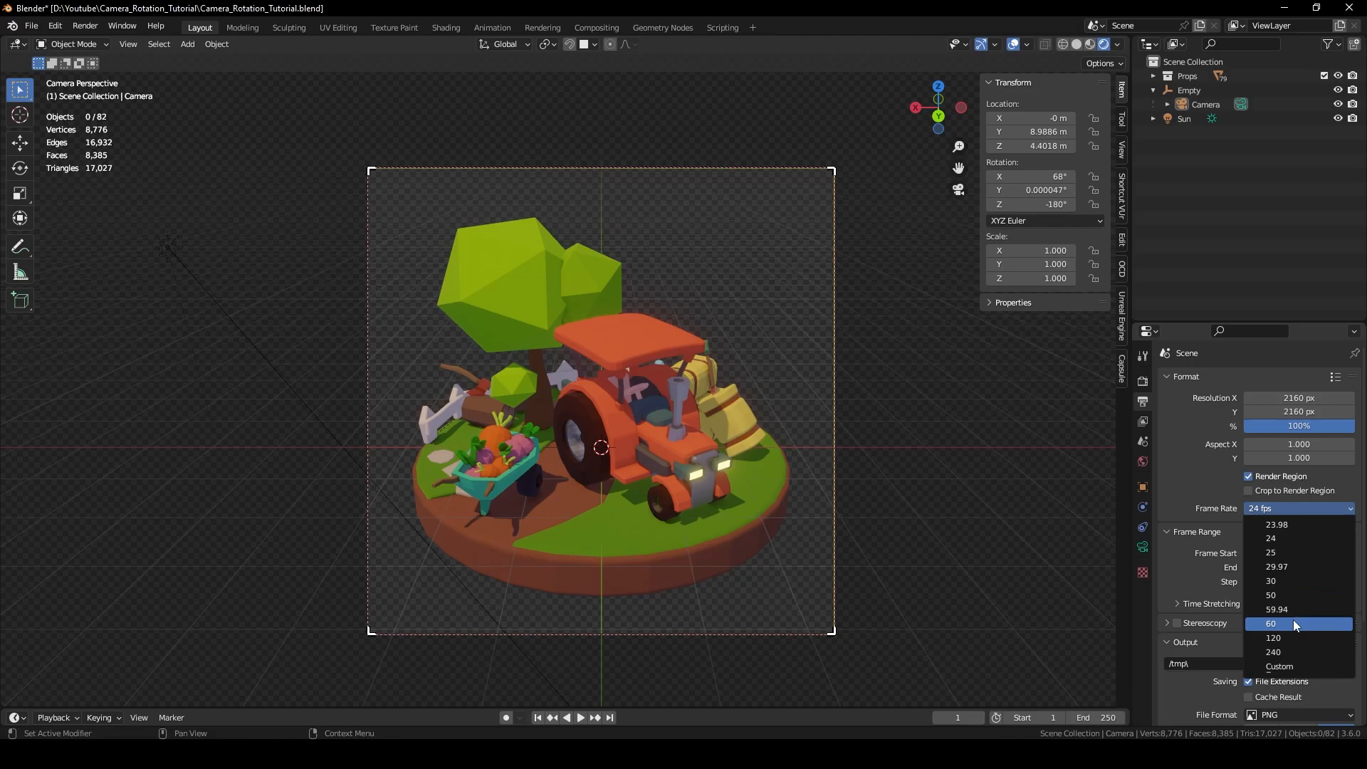
left_click(1293, 624)
left_click(1313, 568)
key("BackSpace")
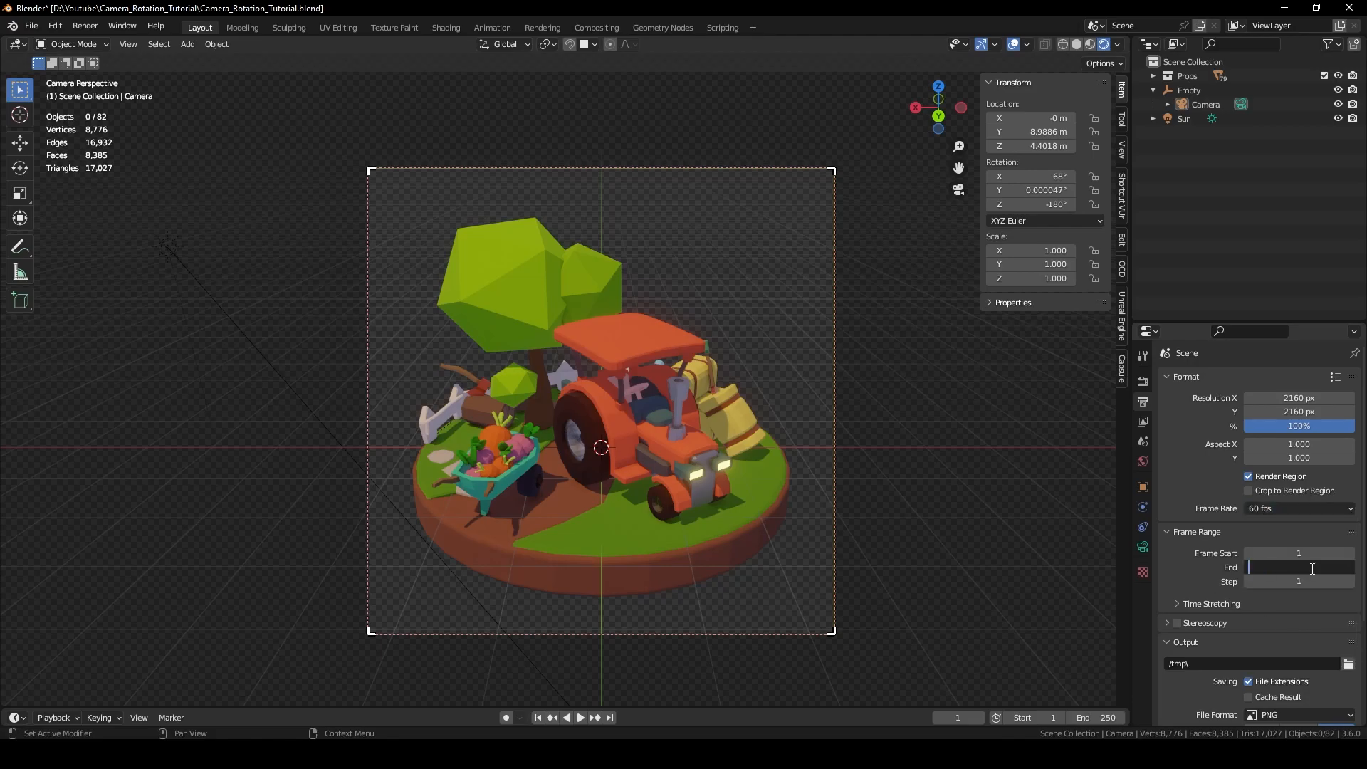
type("360")
key("Return")
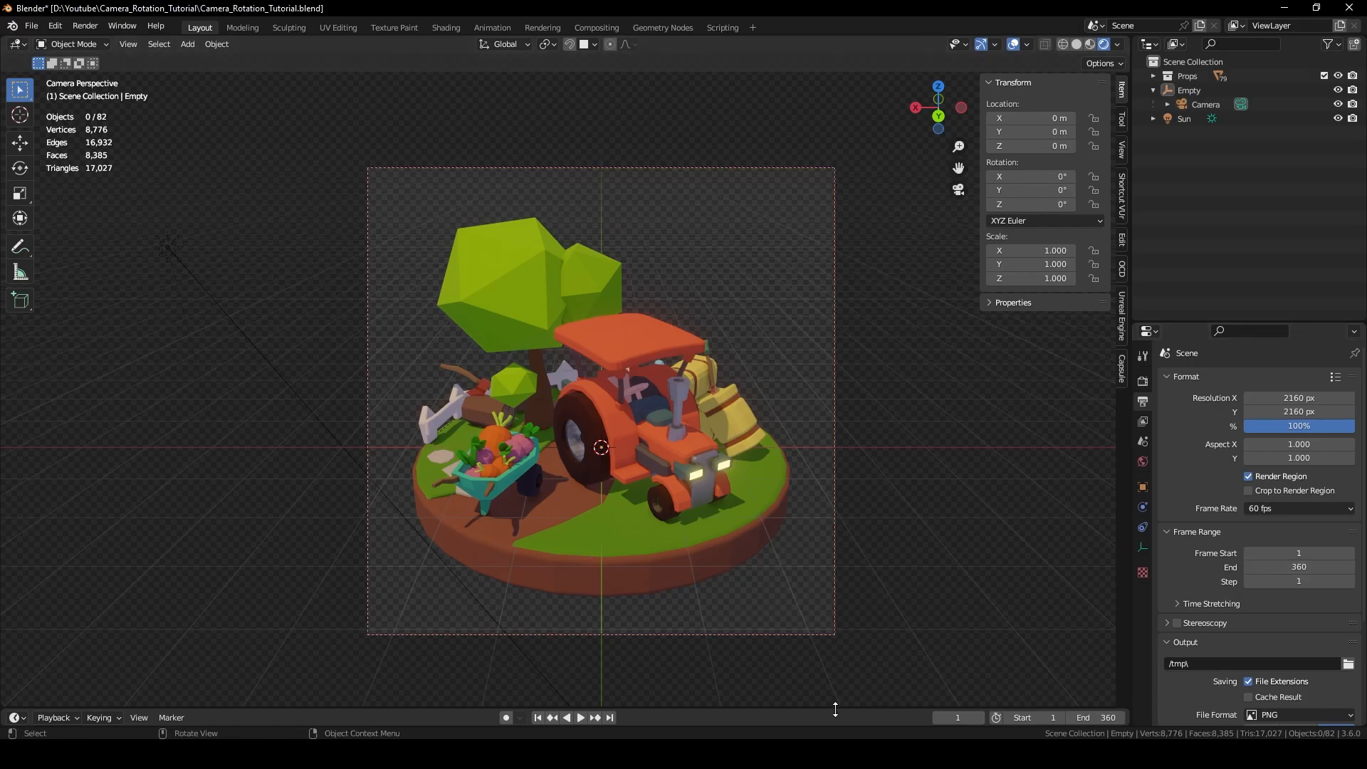
Enlarge the timeline and keyframe the Empty's rotation at frame 1.
left_click_drag(834, 710, 873, 516)
left_click_drag(872, 517, 873, 499)
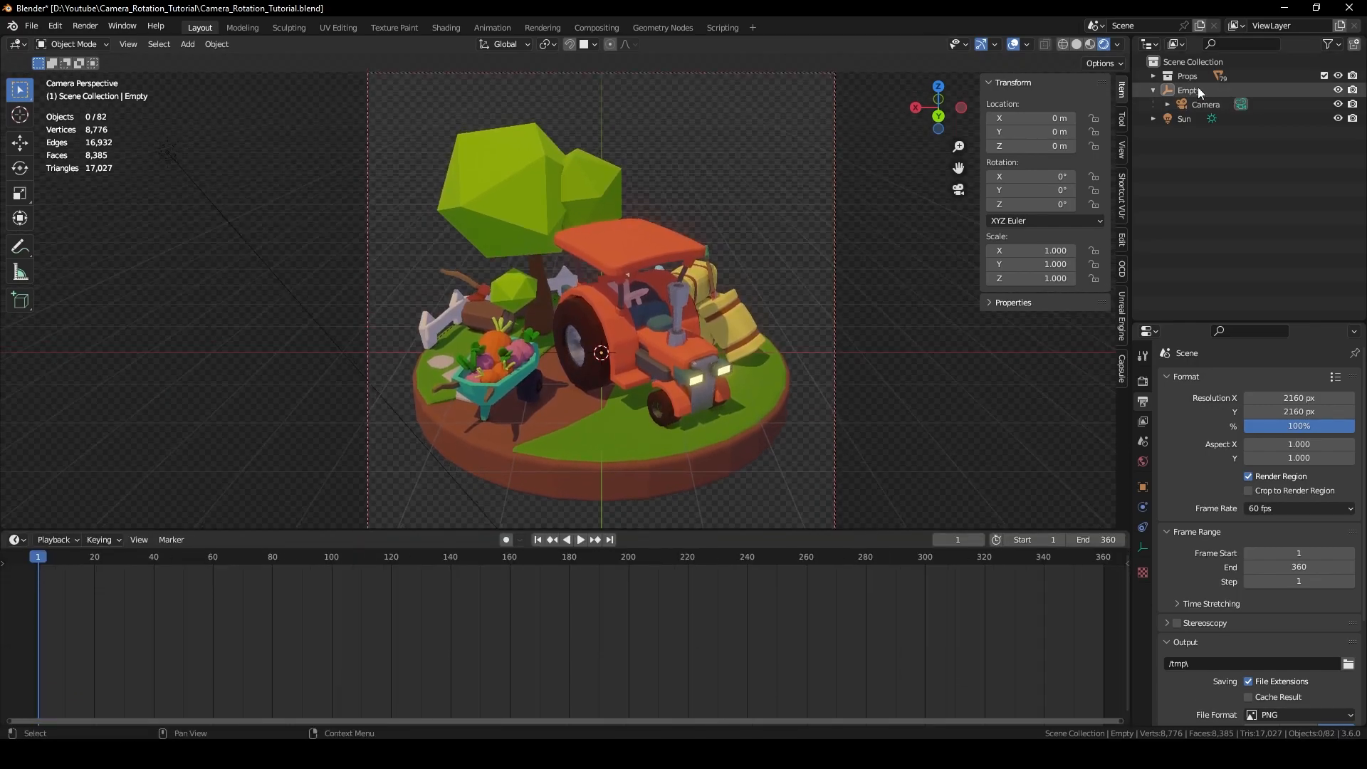
left_click(1200, 91)
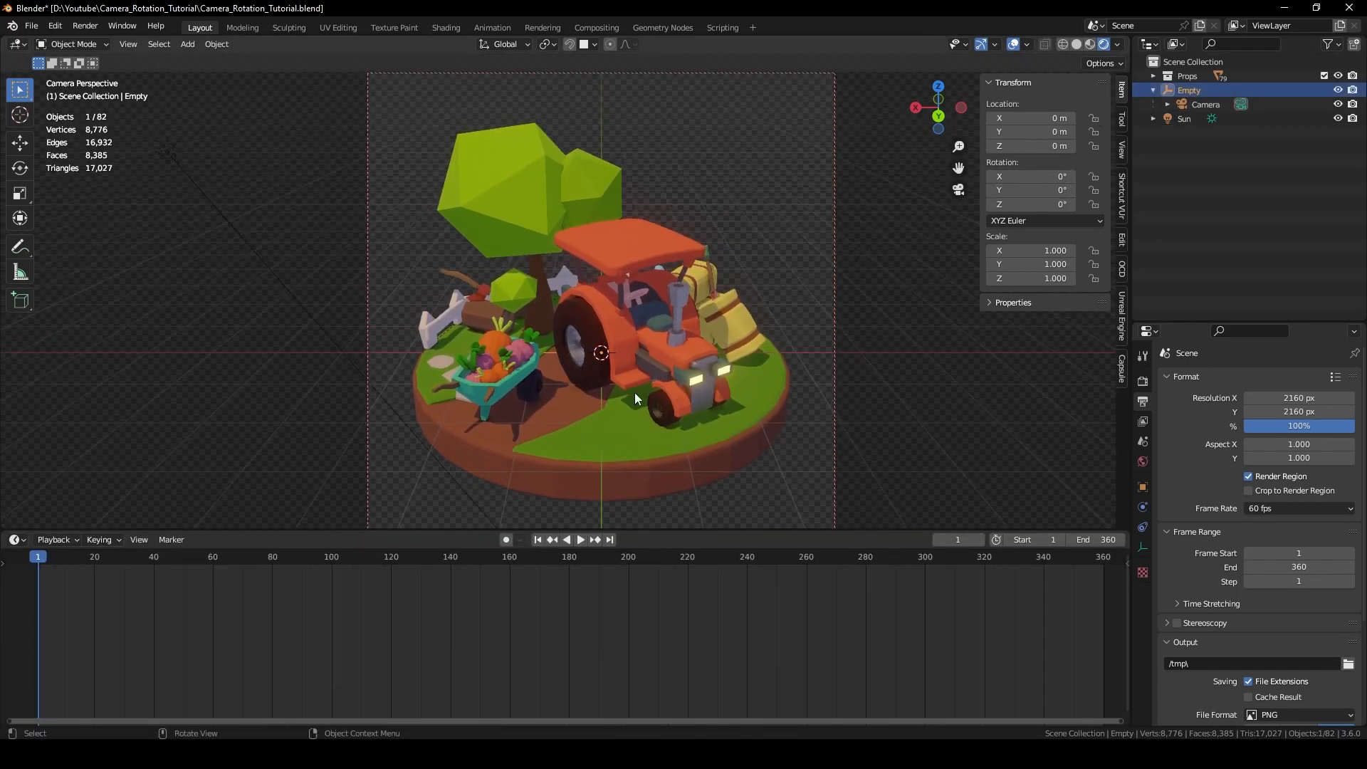
key("i")
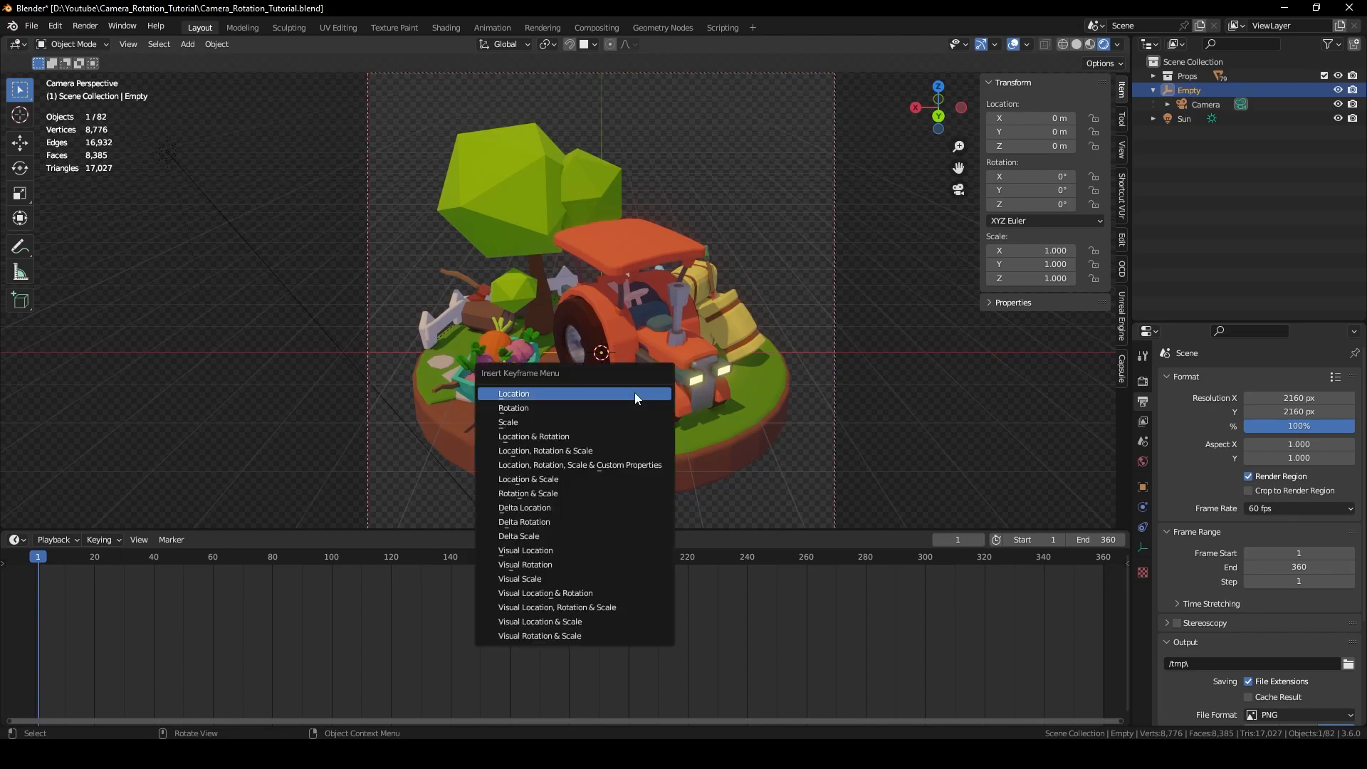
left_click(570, 407)
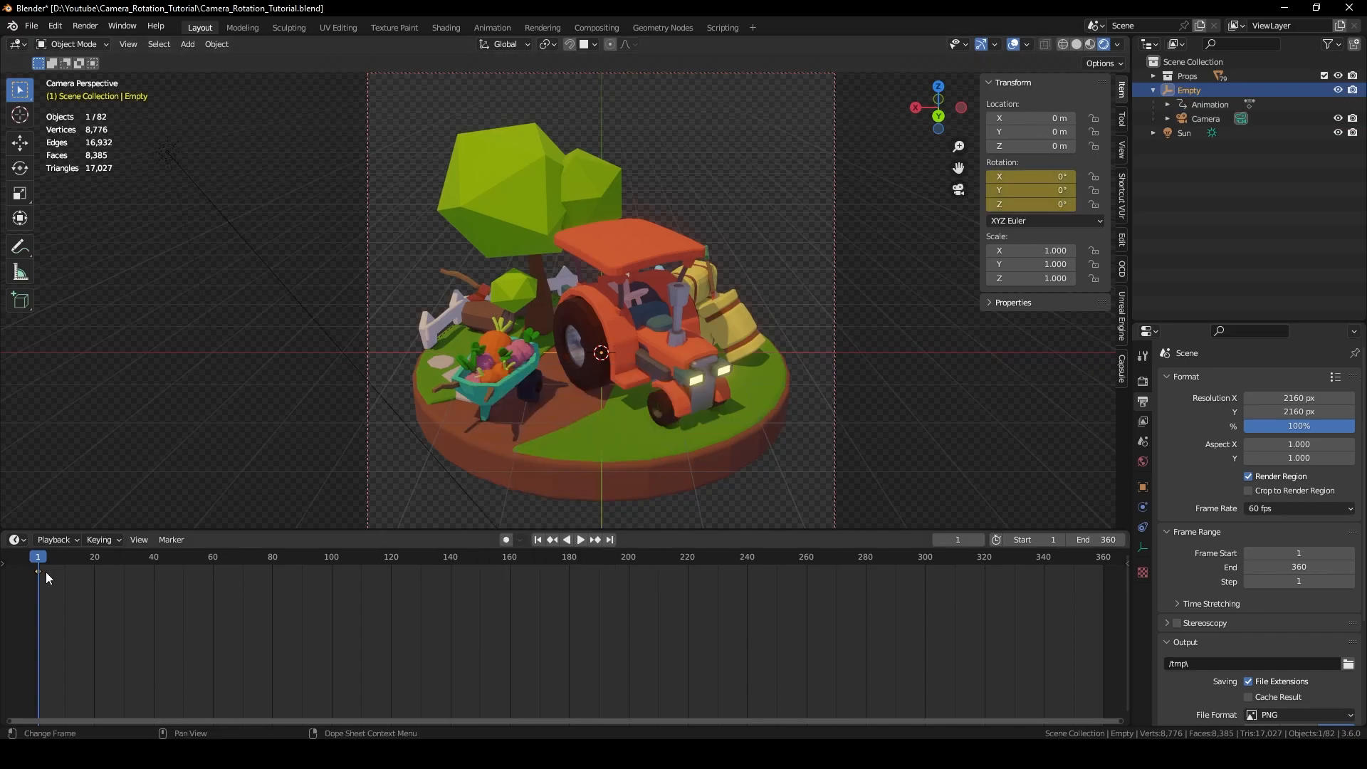
At frame 360 set the Empty's Z rotation to 360° and keyframe it, then preview the spin.
left_click_drag(49, 557, 1103, 584)
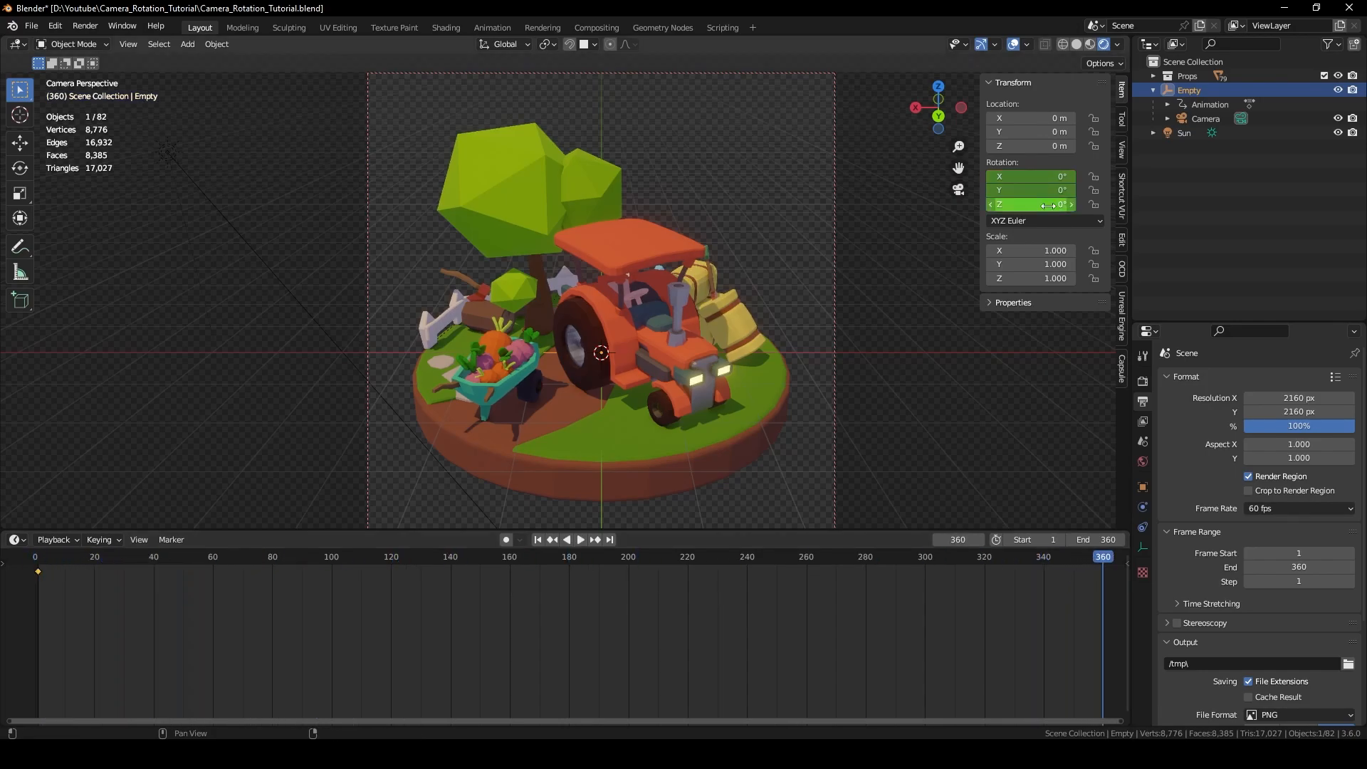
left_click(1050, 206)
type("360")
key("Return")
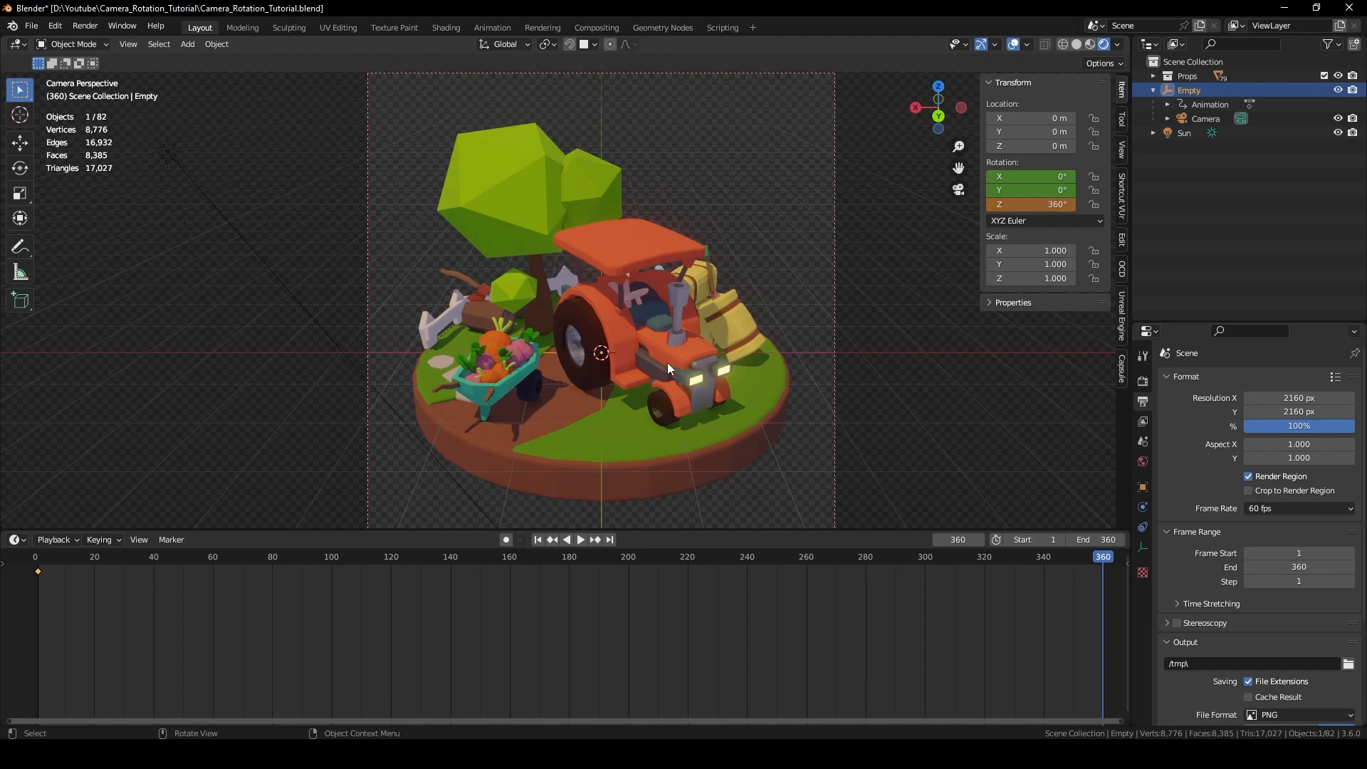
key("i")
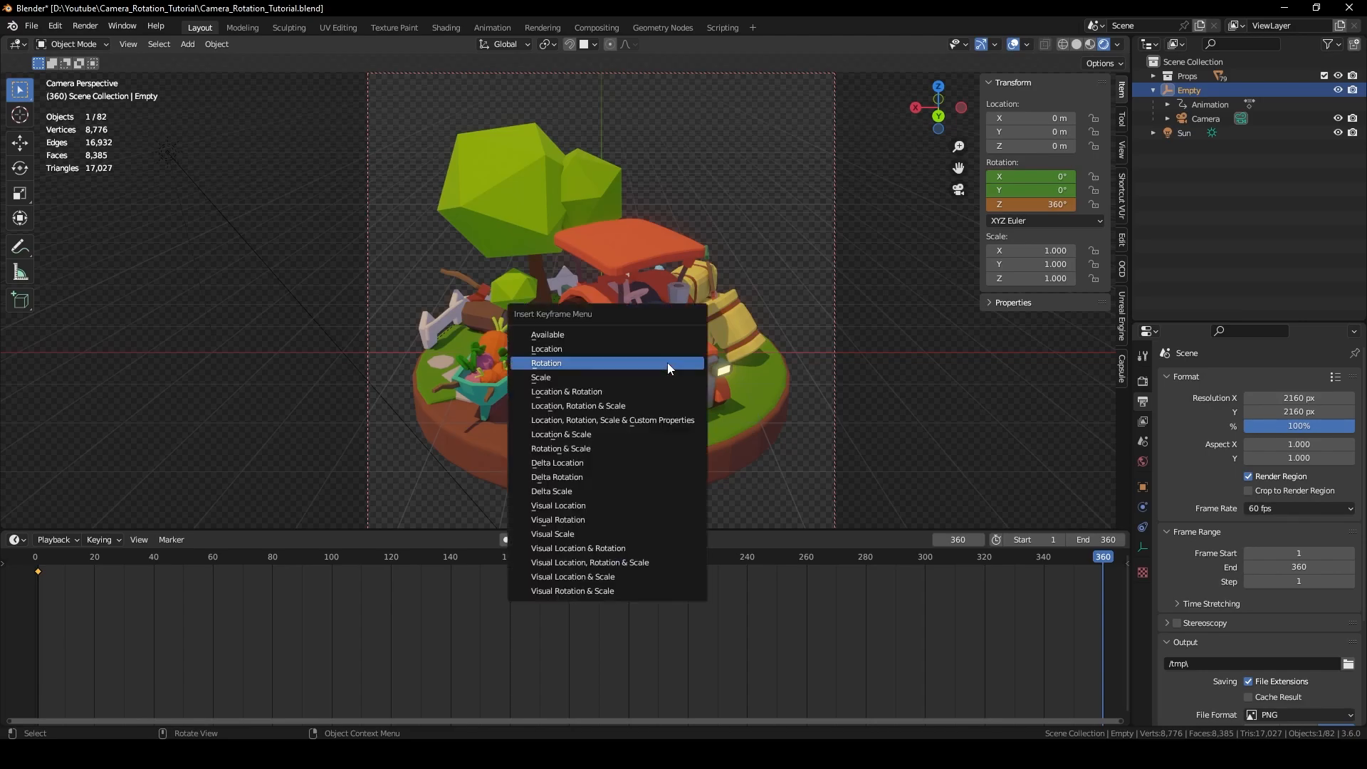
left_click(668, 361)
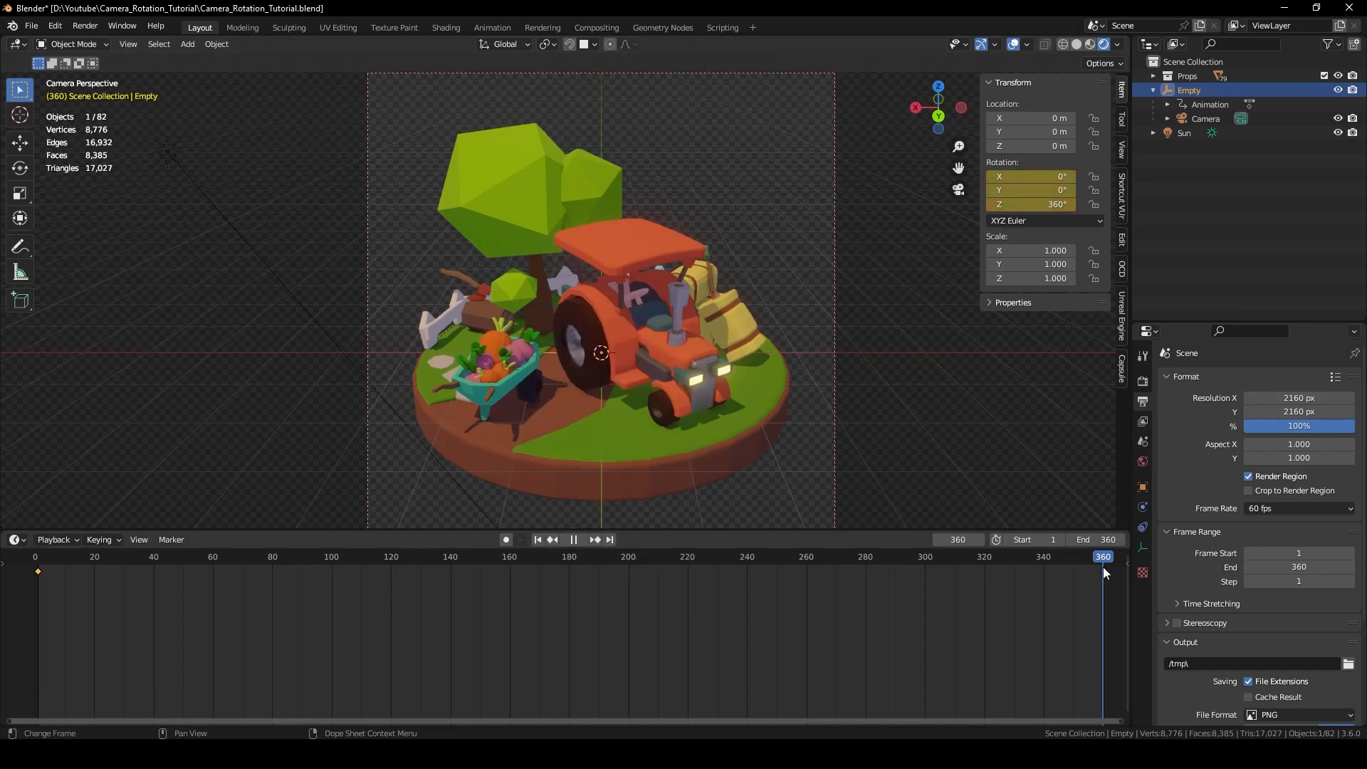
key("i")
left_click_drag(1098, 567, 251, 539)
key("shift+Left")
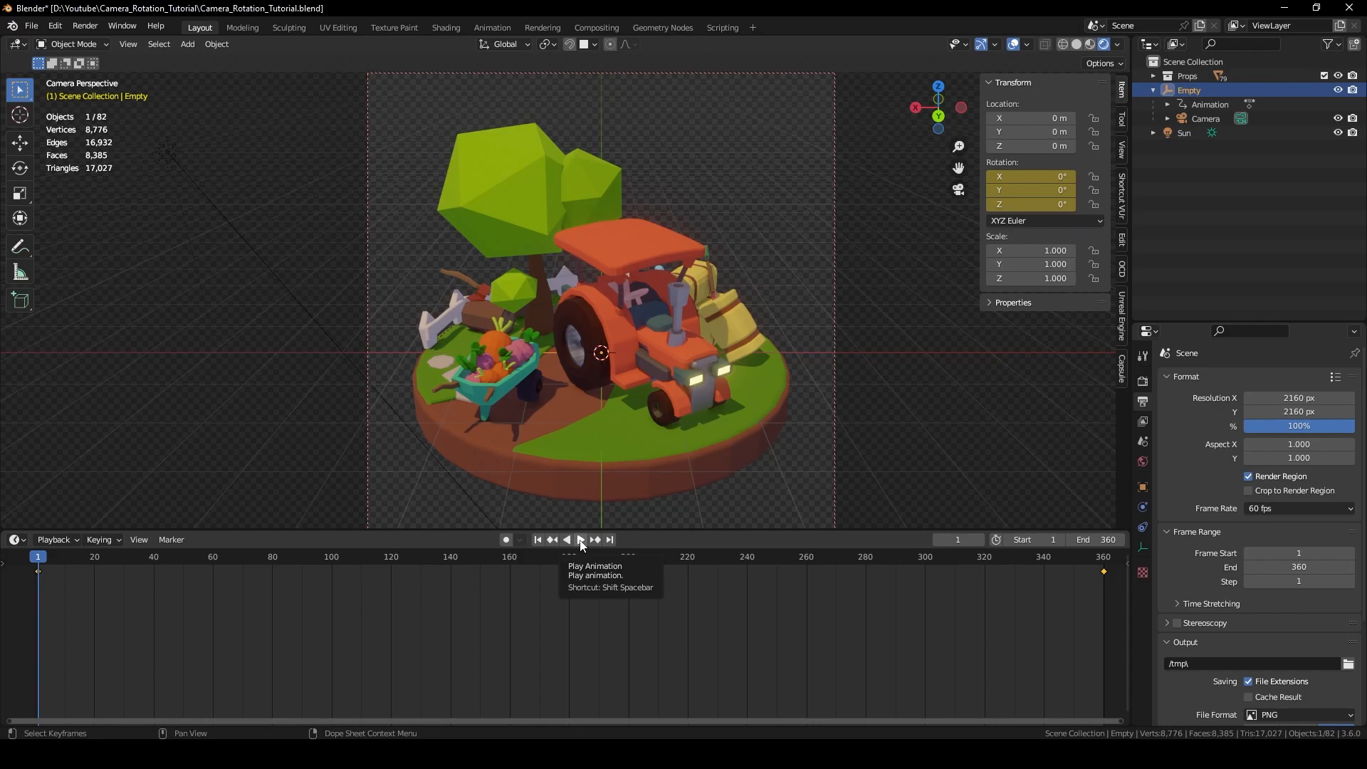
Set both Empty rotation keyframes to Linear interpolation and replay to check the constant spin.
left_click(581, 540)
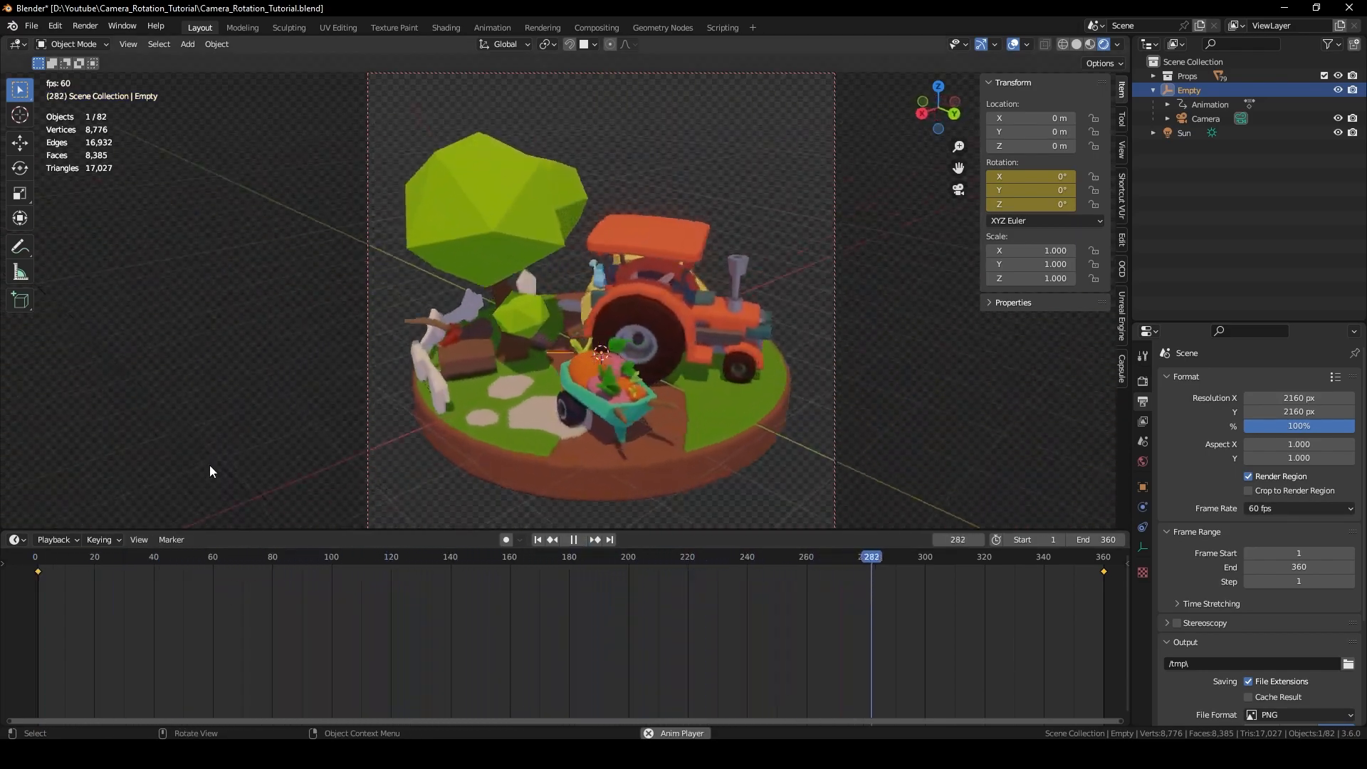
key("Escape")
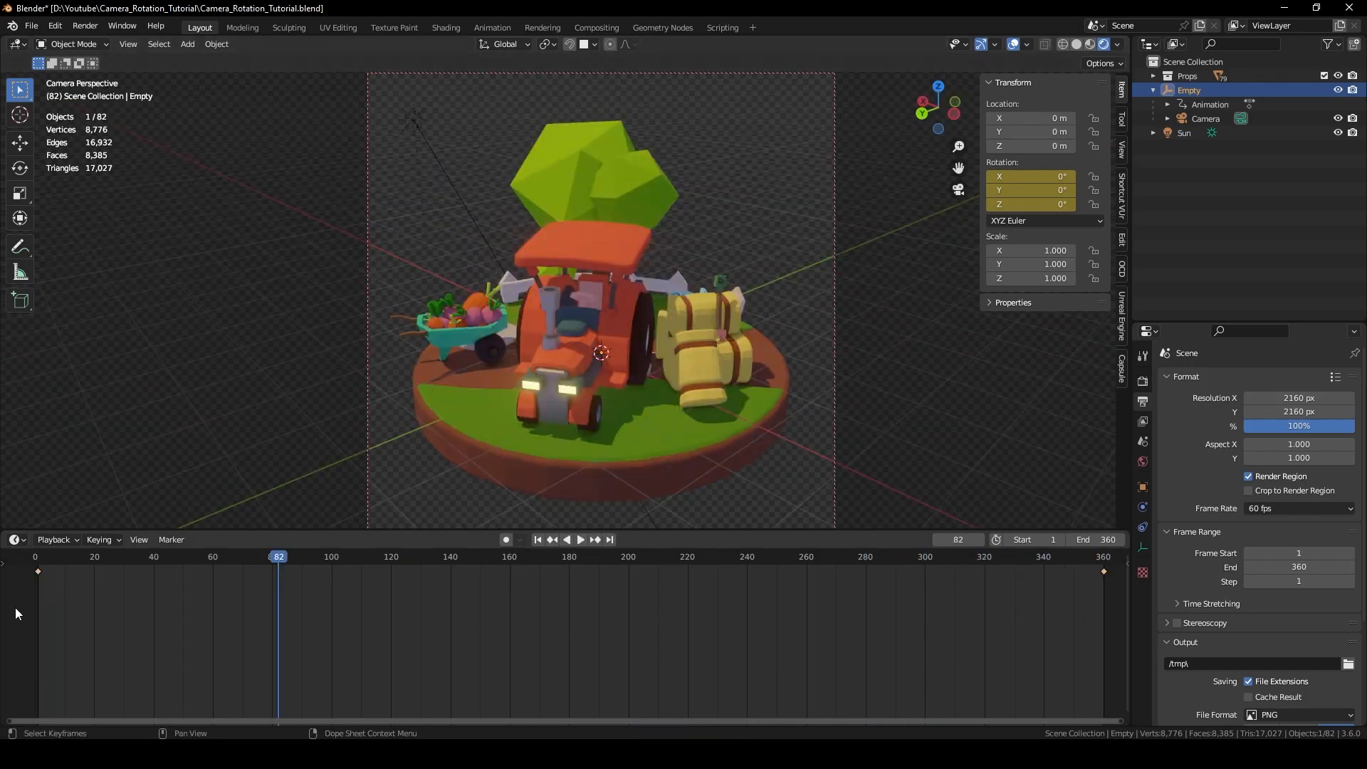
left_click_drag(28, 595, 1107, 565)
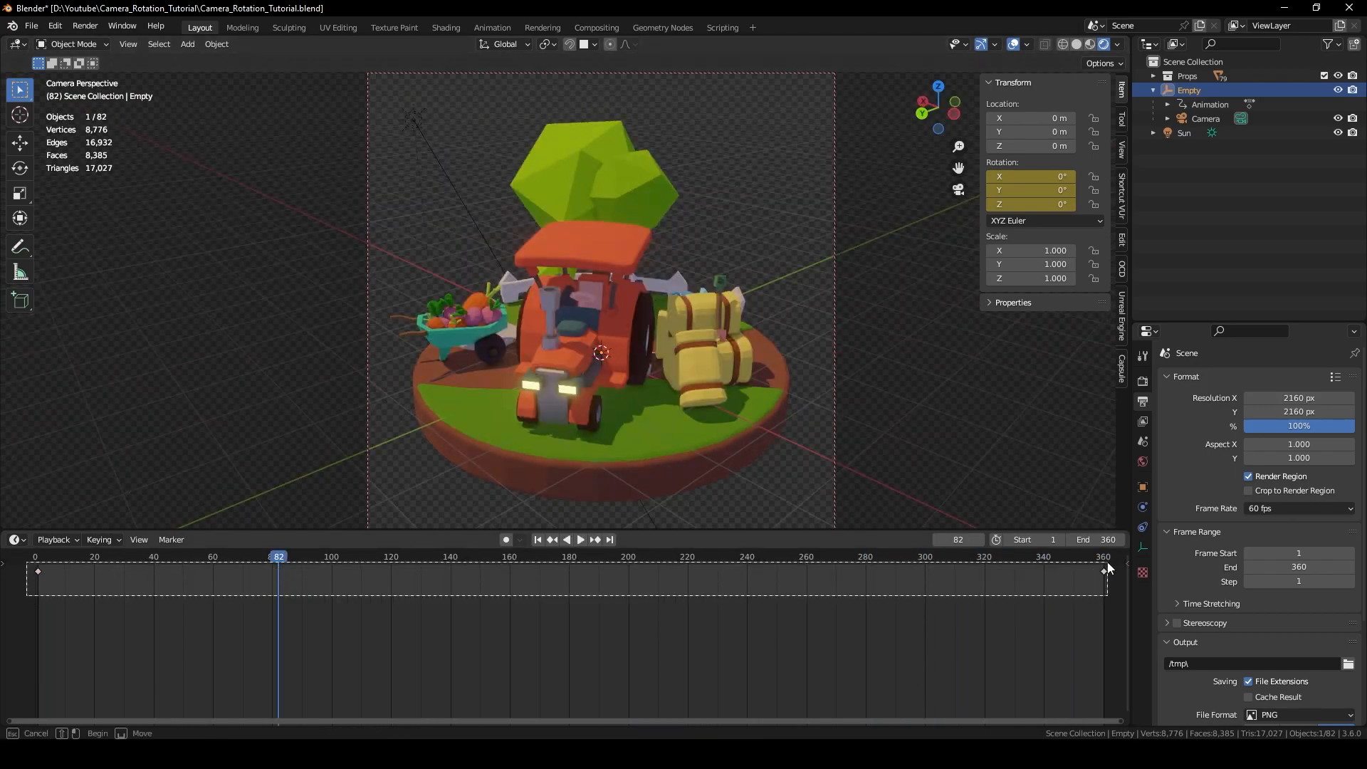
right_click(923, 584)
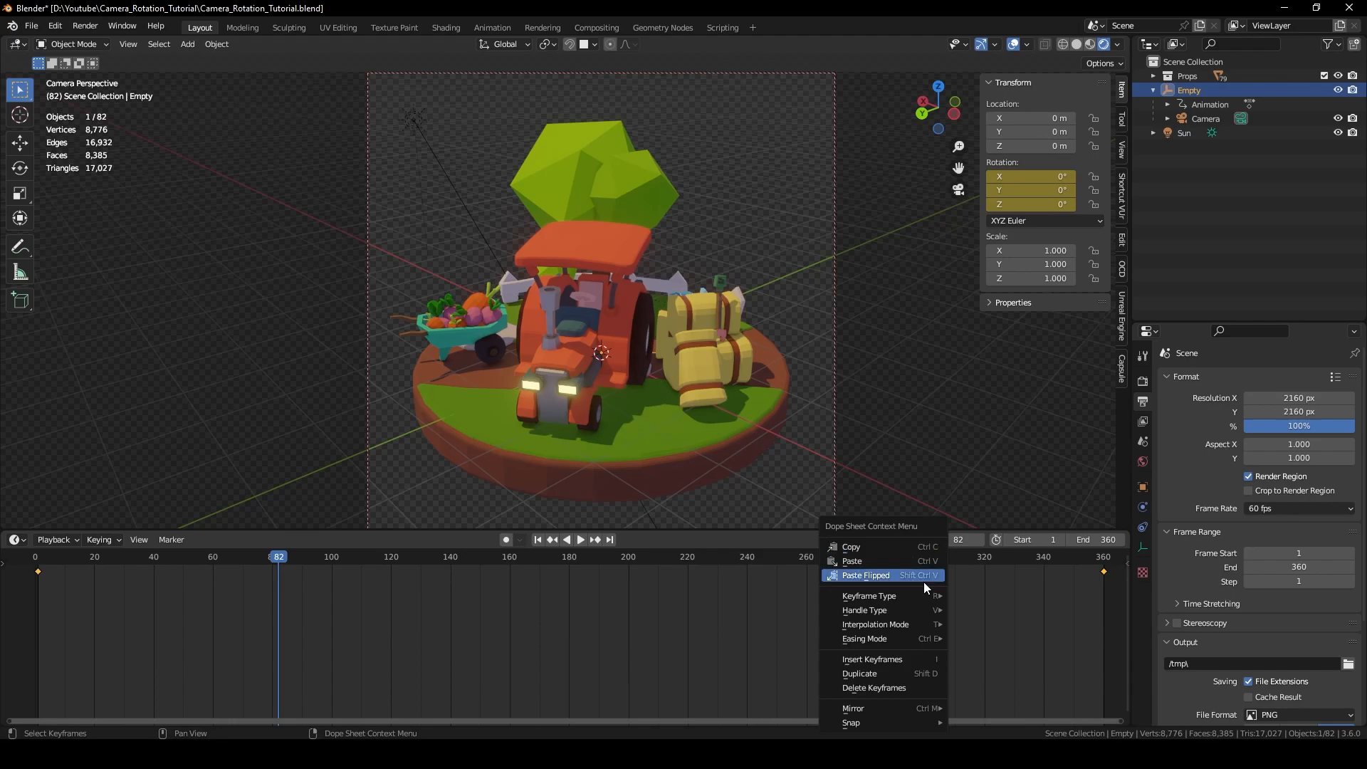
mouse_move(910, 621)
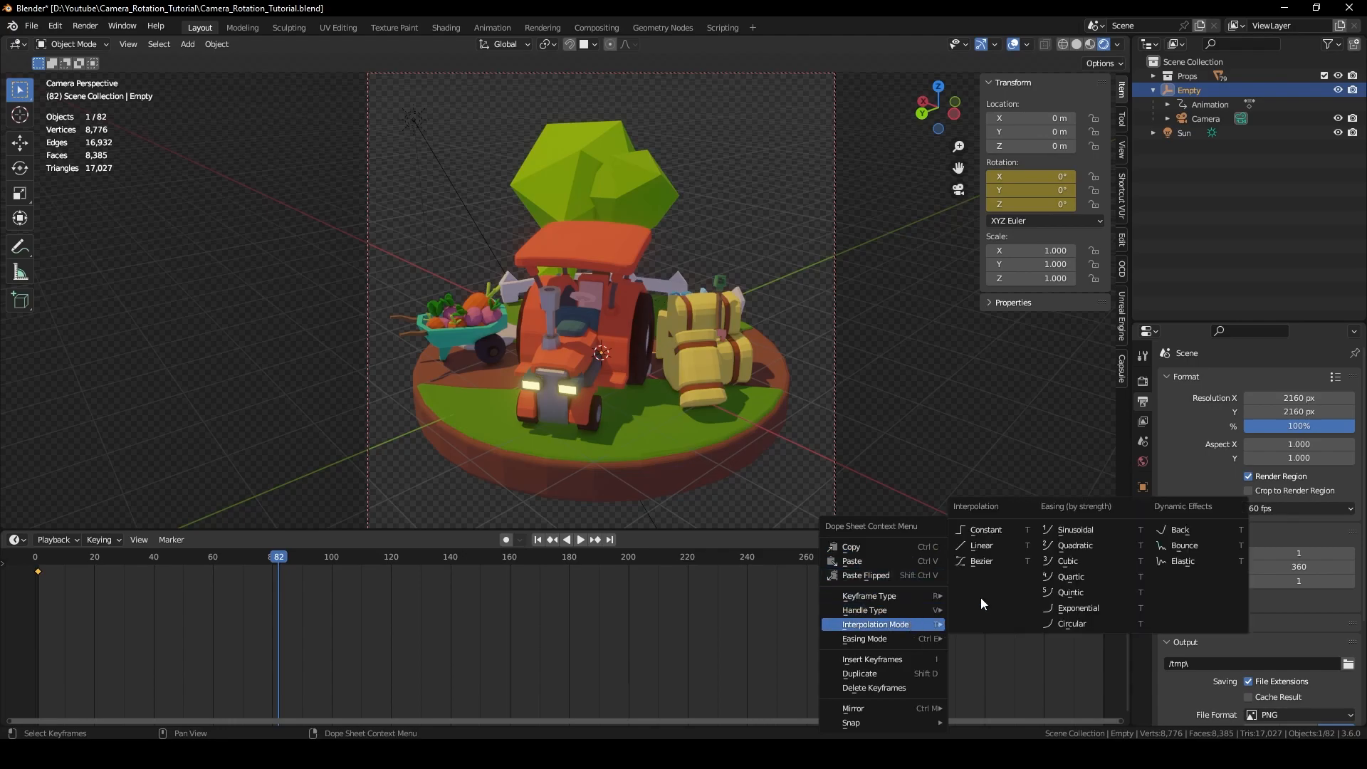
left_click(992, 548)
key("space")
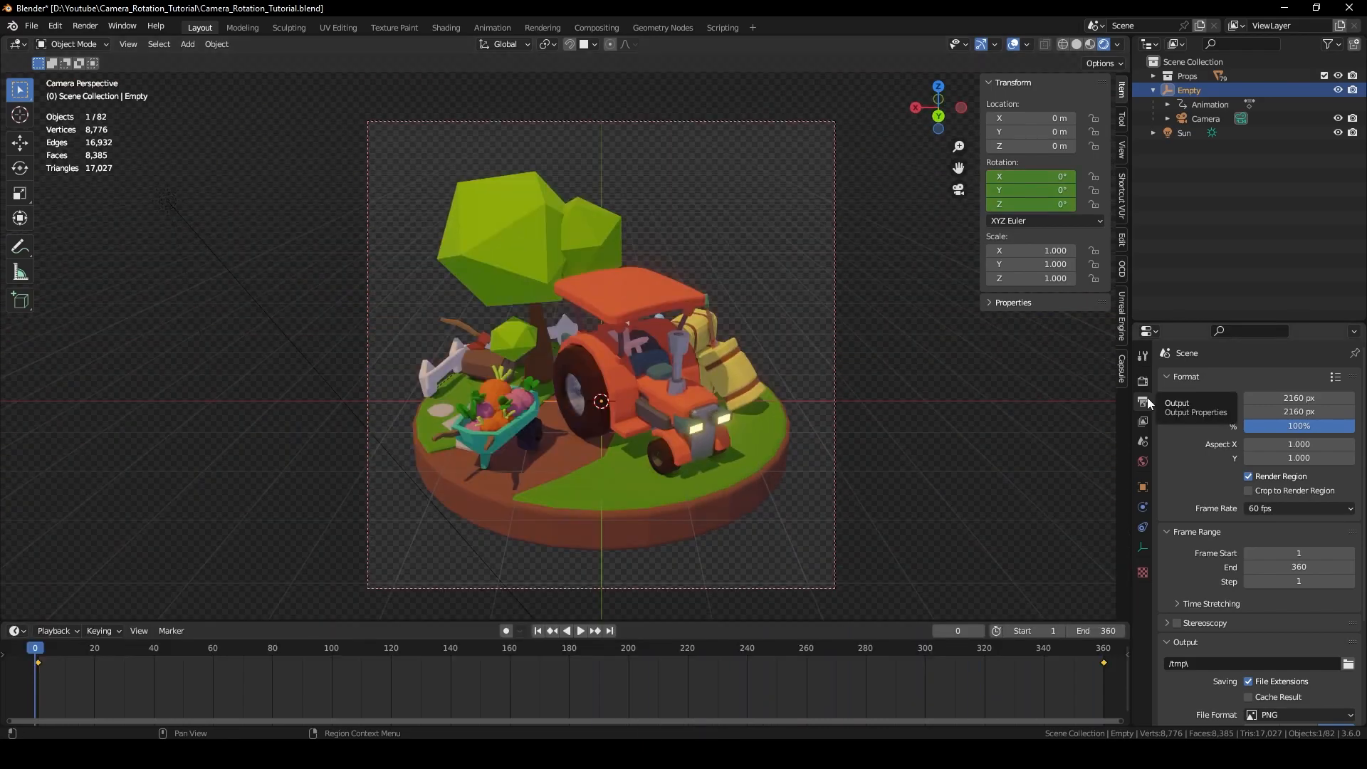
Point the render output to a new Animation_PNGs folder inside Camera_Rotation_Tutorial.
scroll(1220, 528, "down", 1)
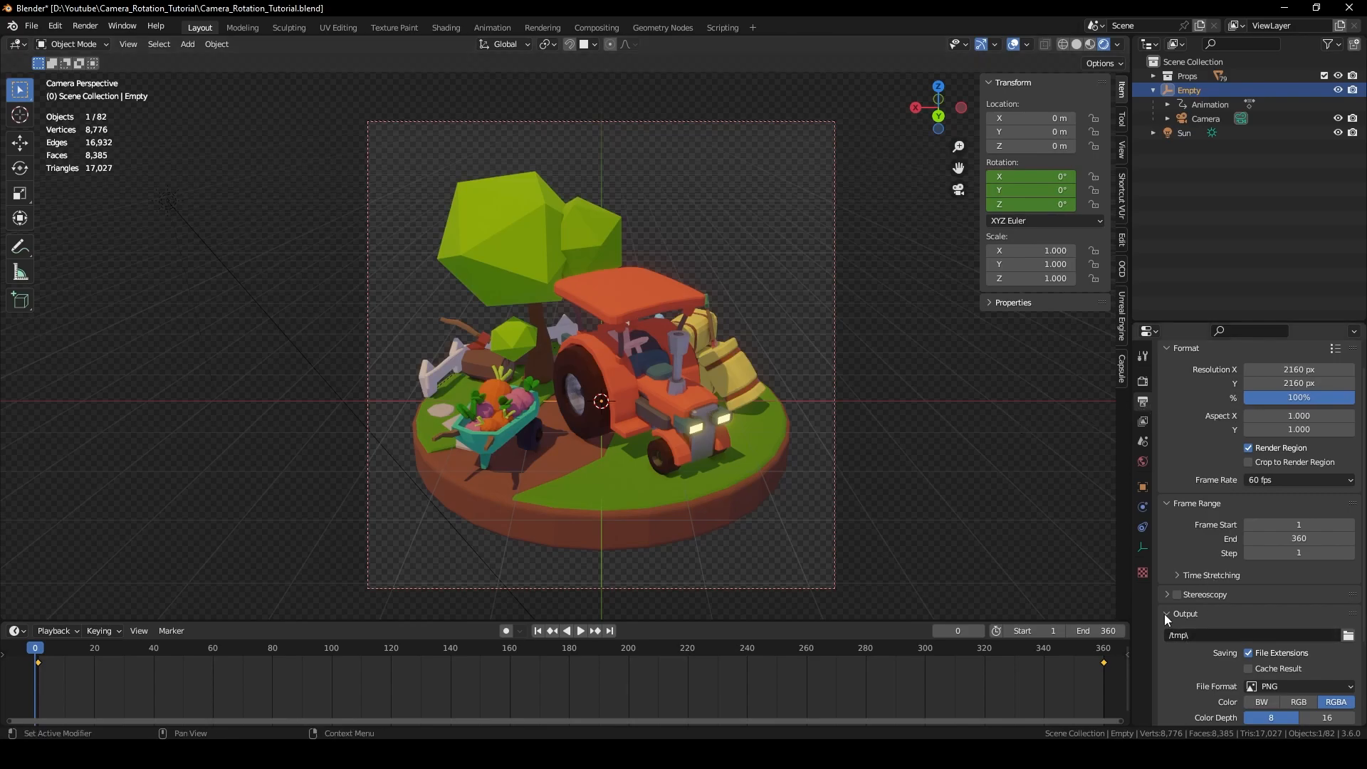
left_click(1348, 635)
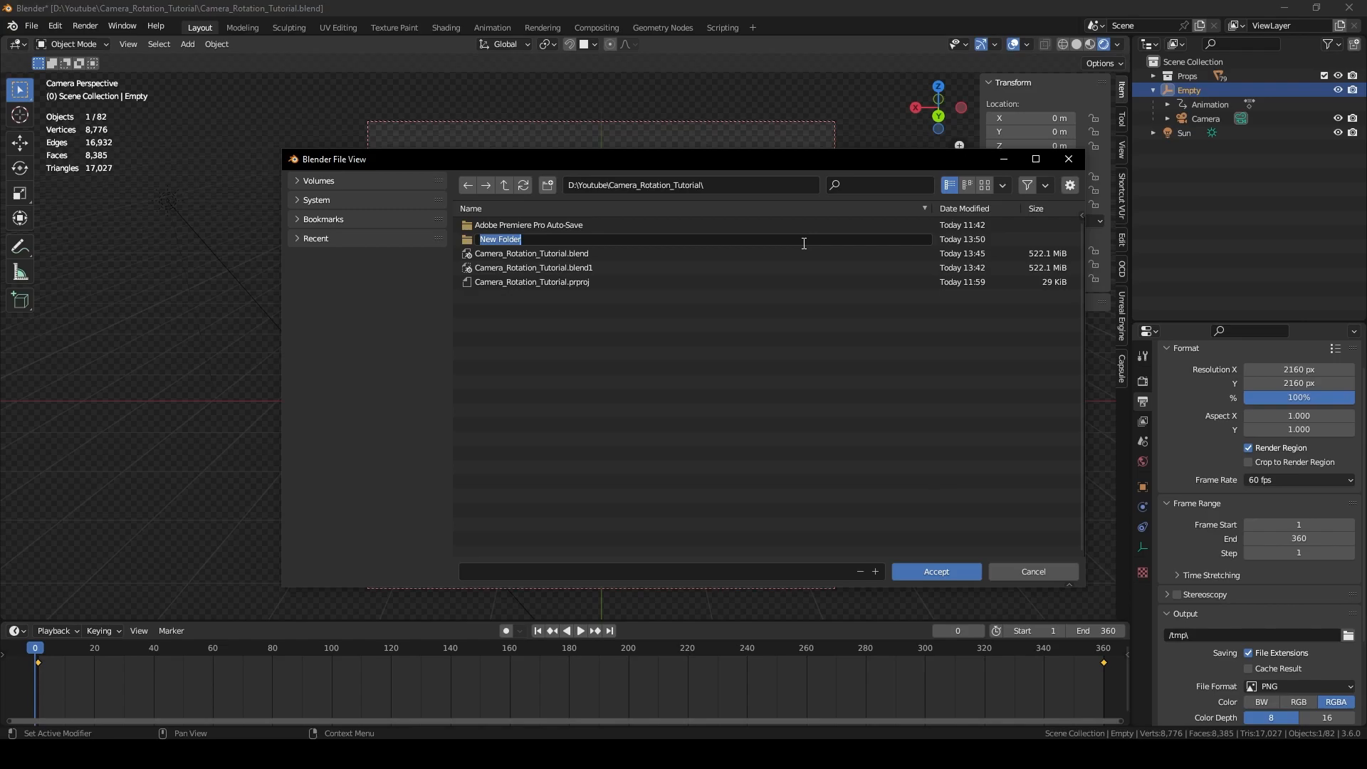
type("Animation_PNGs")
key("Return")
left_click(950, 571)
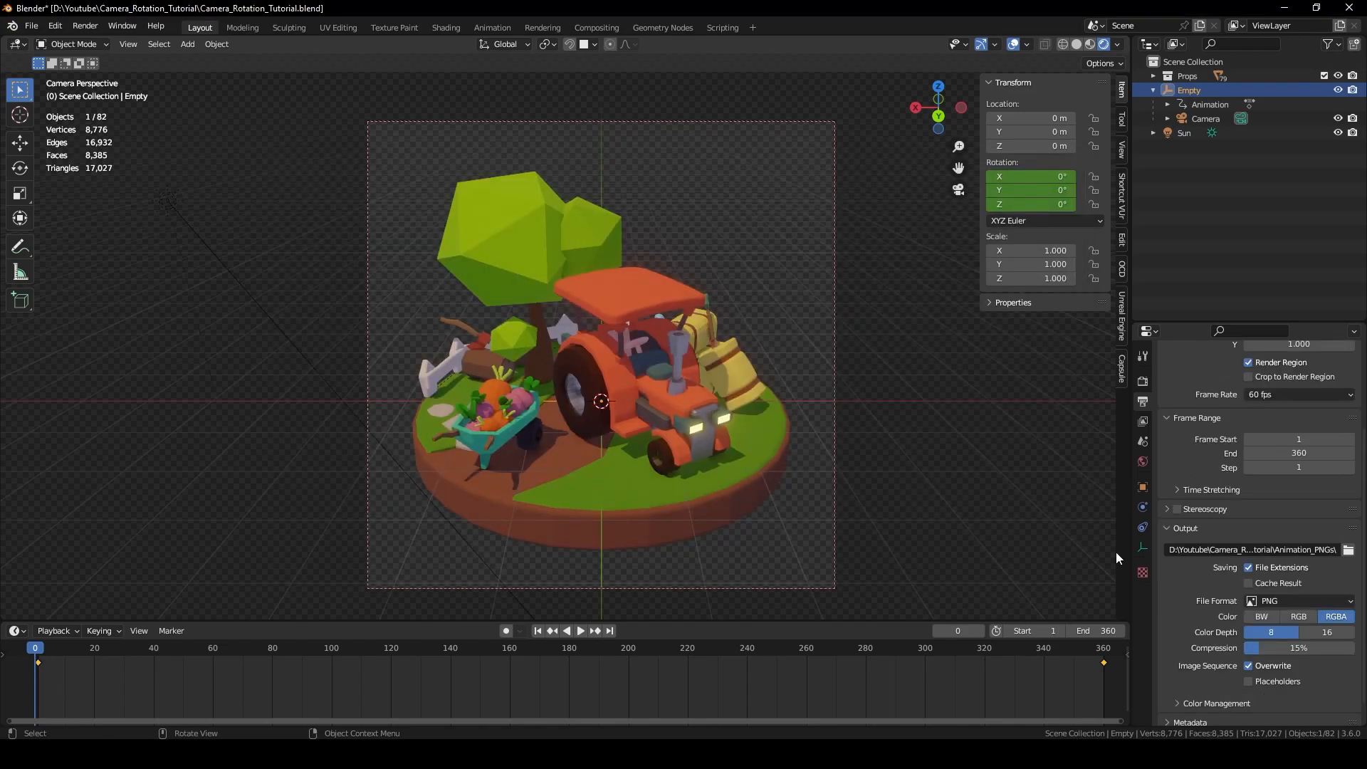
Keep PNG as the output file format and bring up the Render menu.
left_click(1269, 602)
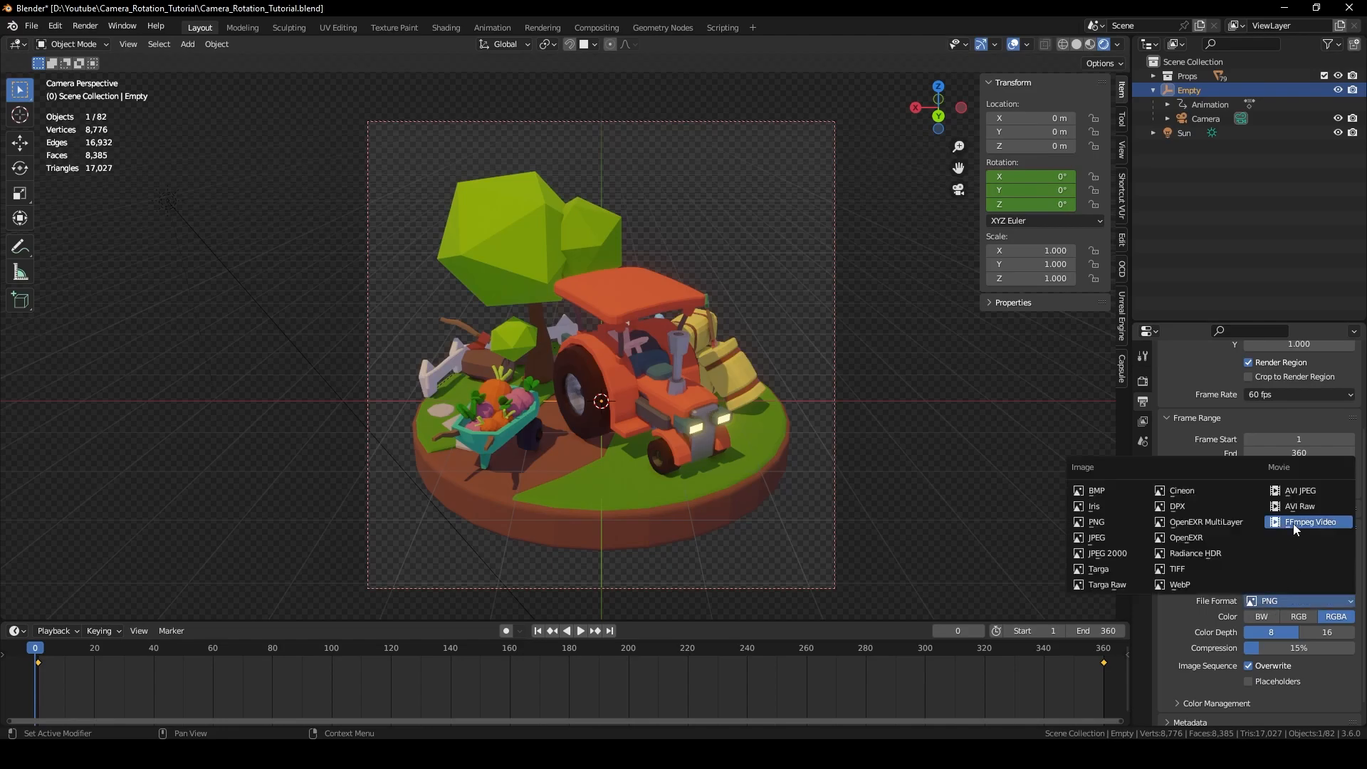
left_click(1036, 587)
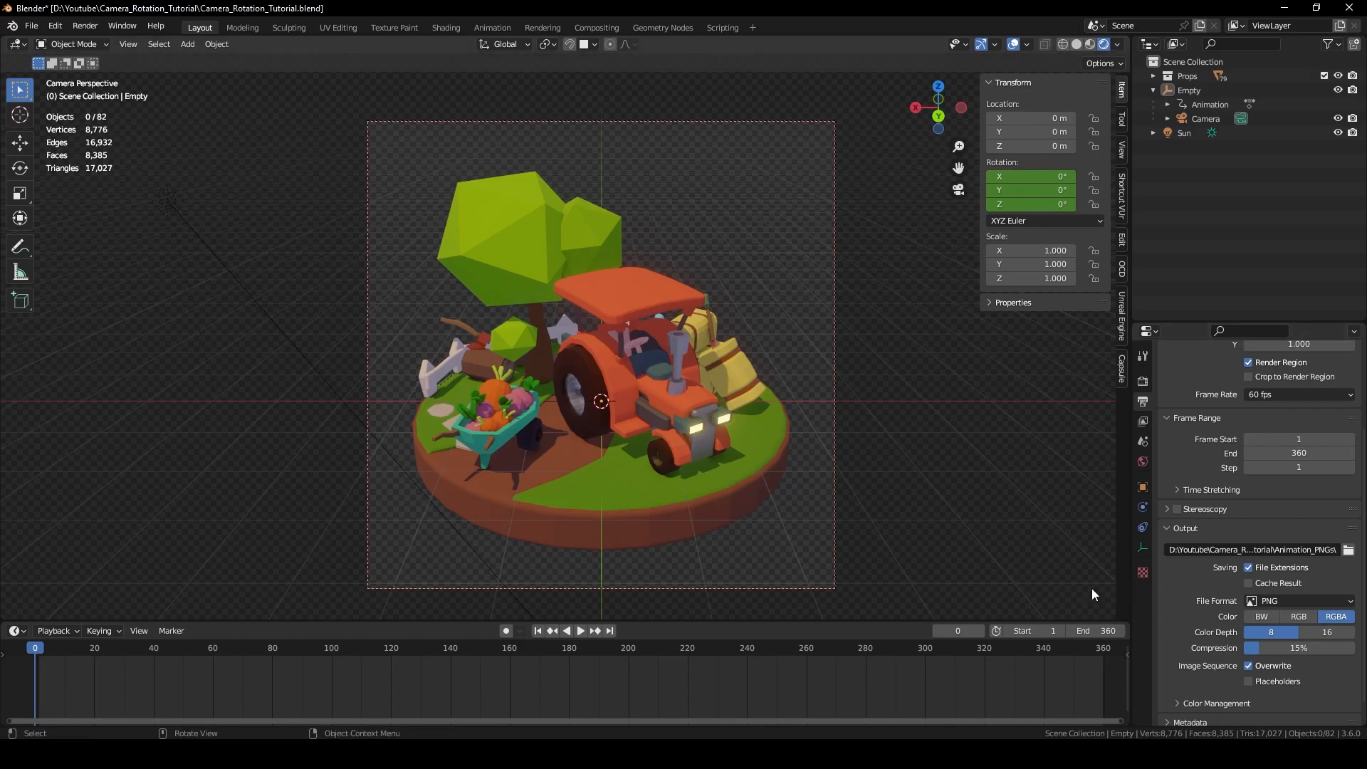
left_click(1303, 600)
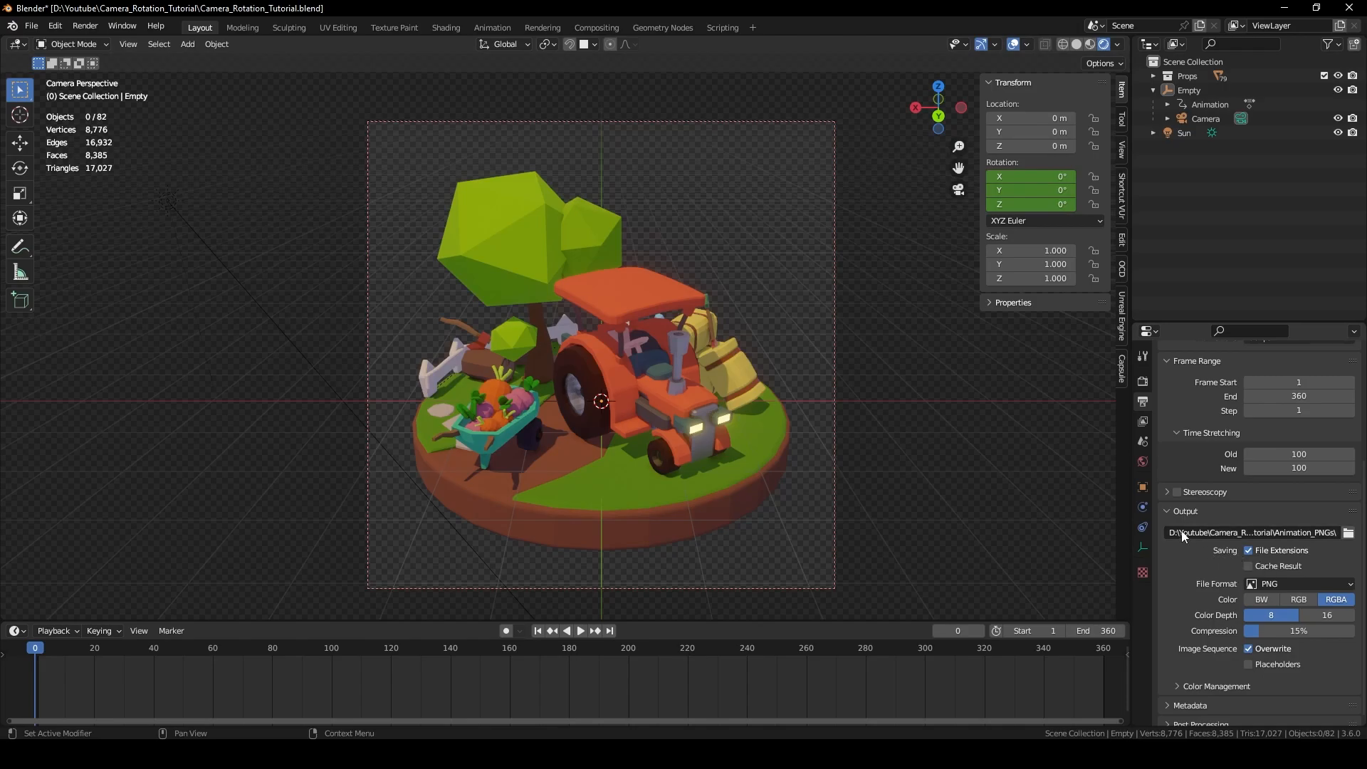
scroll(1287, 475, "up", 3)
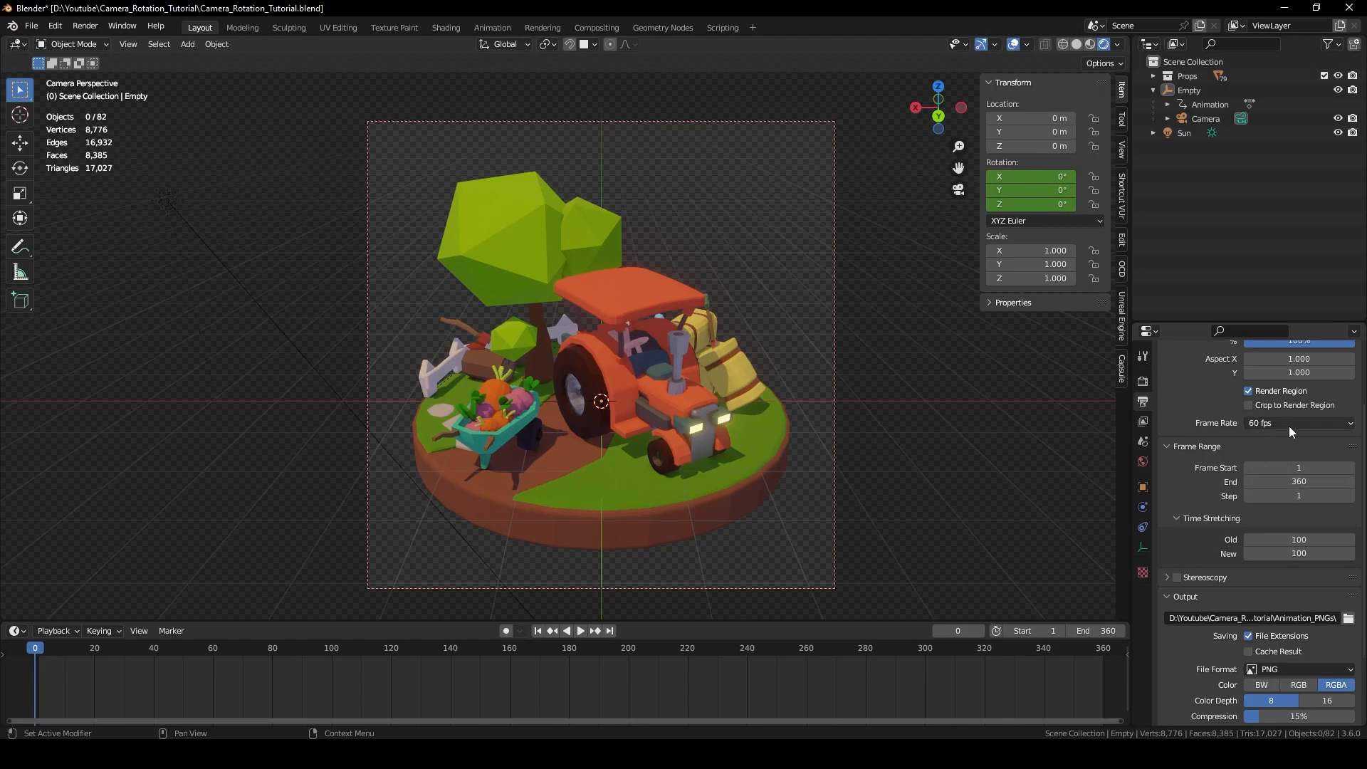
left_click(86, 26)
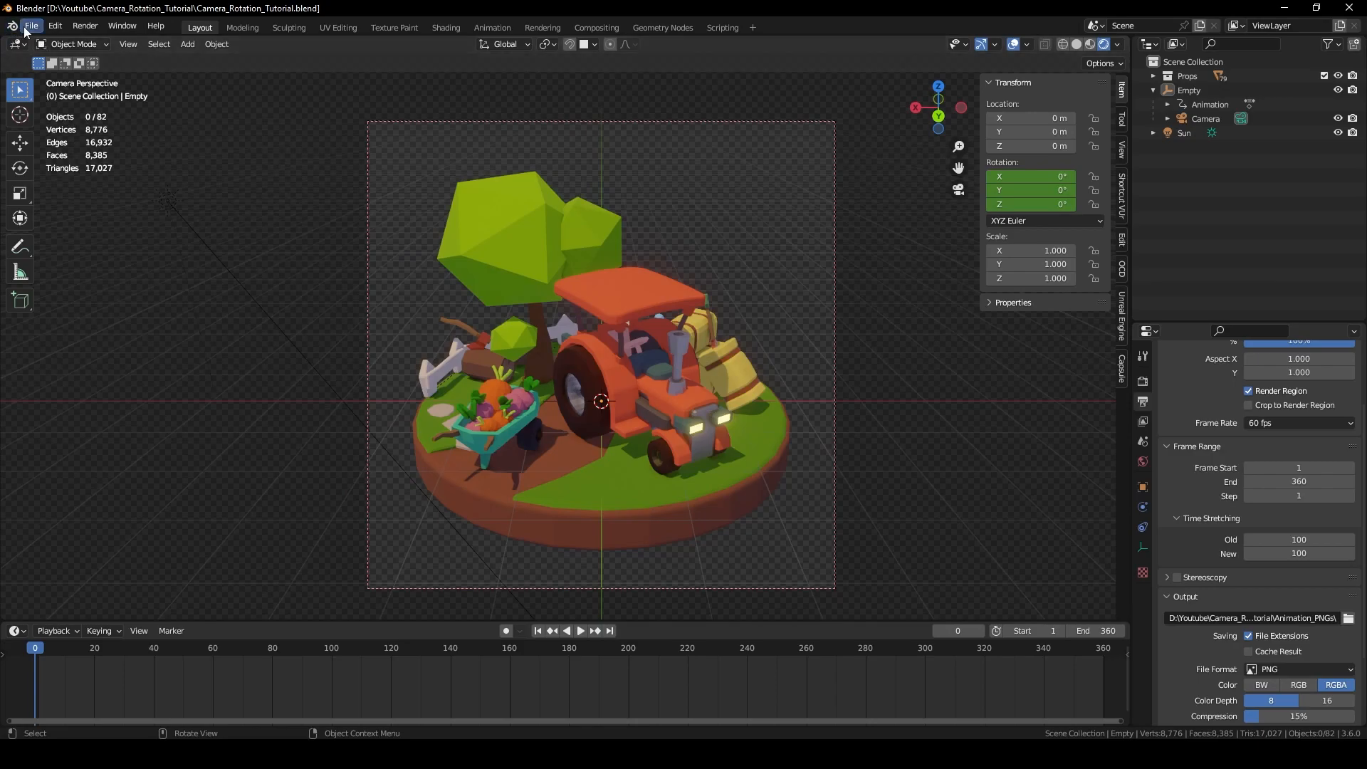
Start a new Video Editing file with render region on, 60 fps and frame end 360.
left_click(27, 29)
mouse_move(71, 42)
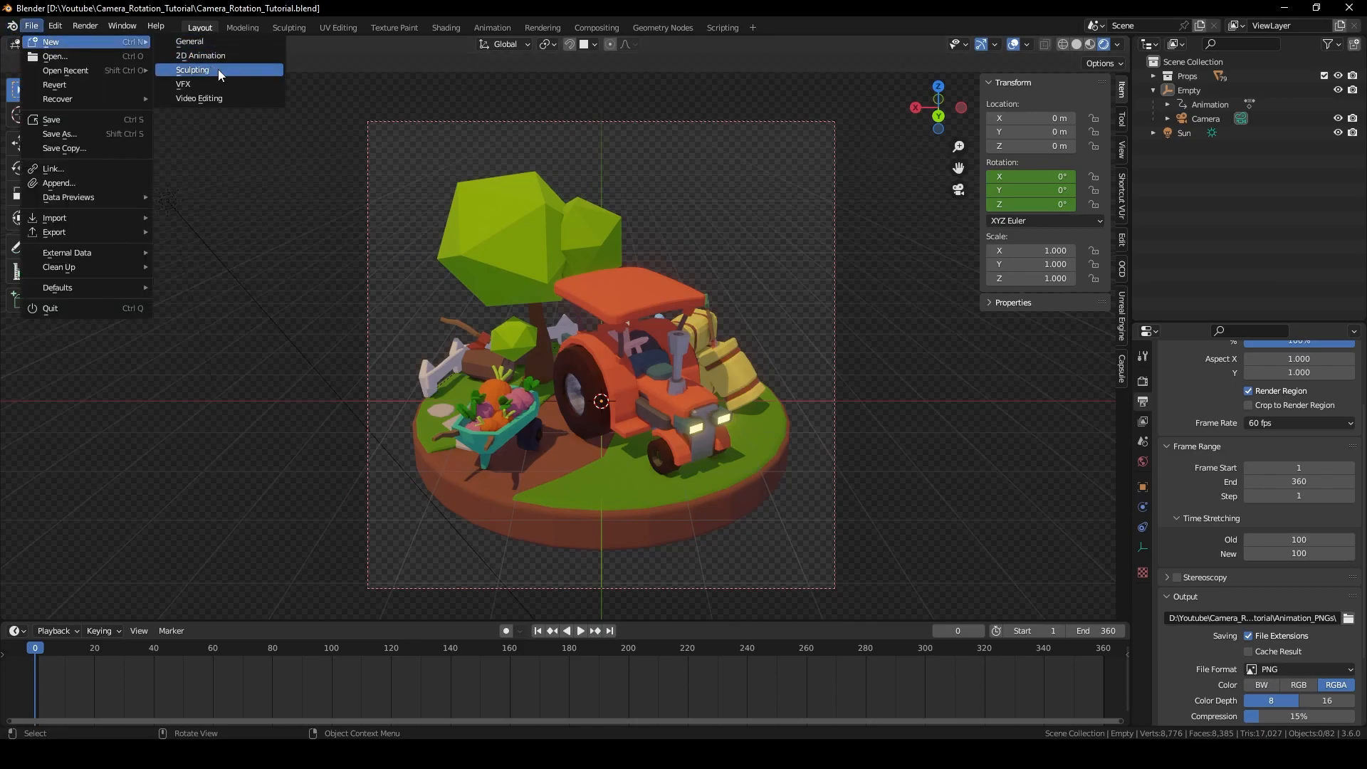
left_click(231, 100)
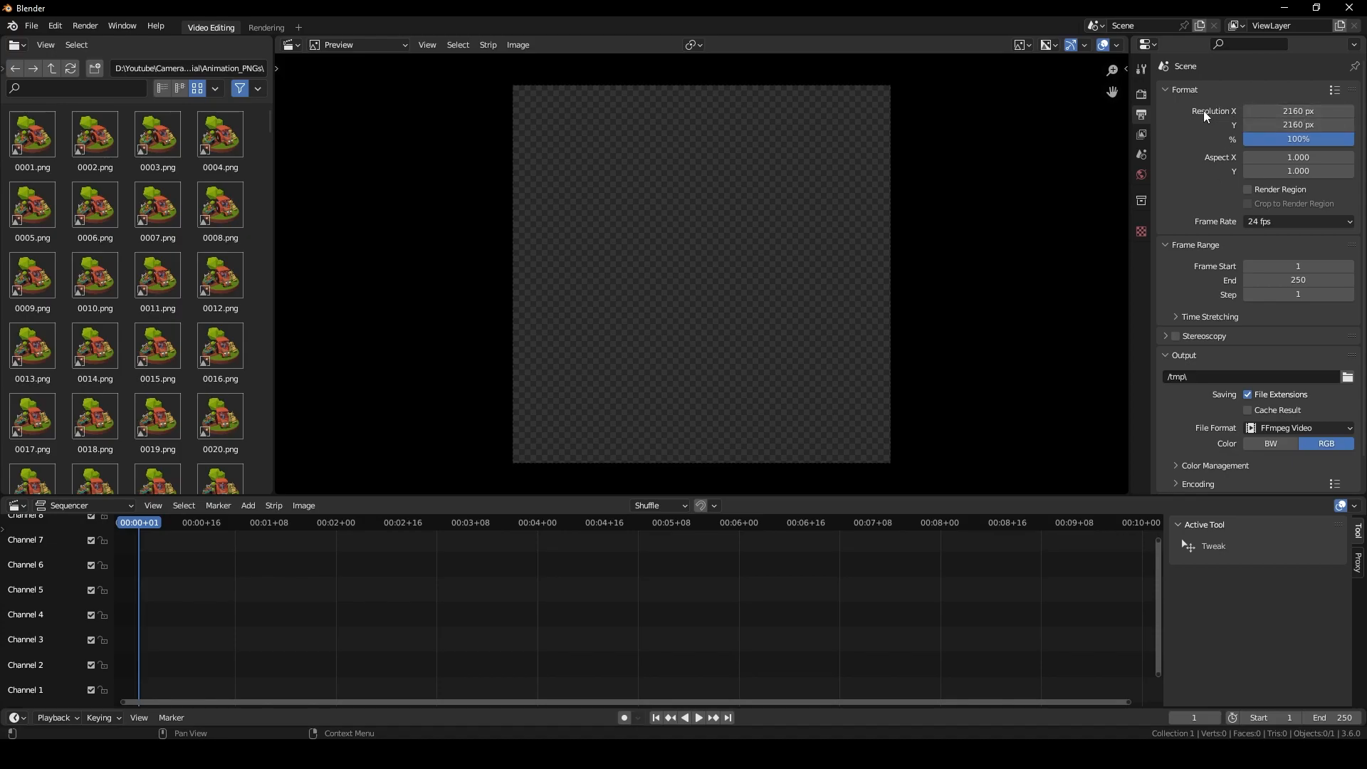
left_click(1248, 191)
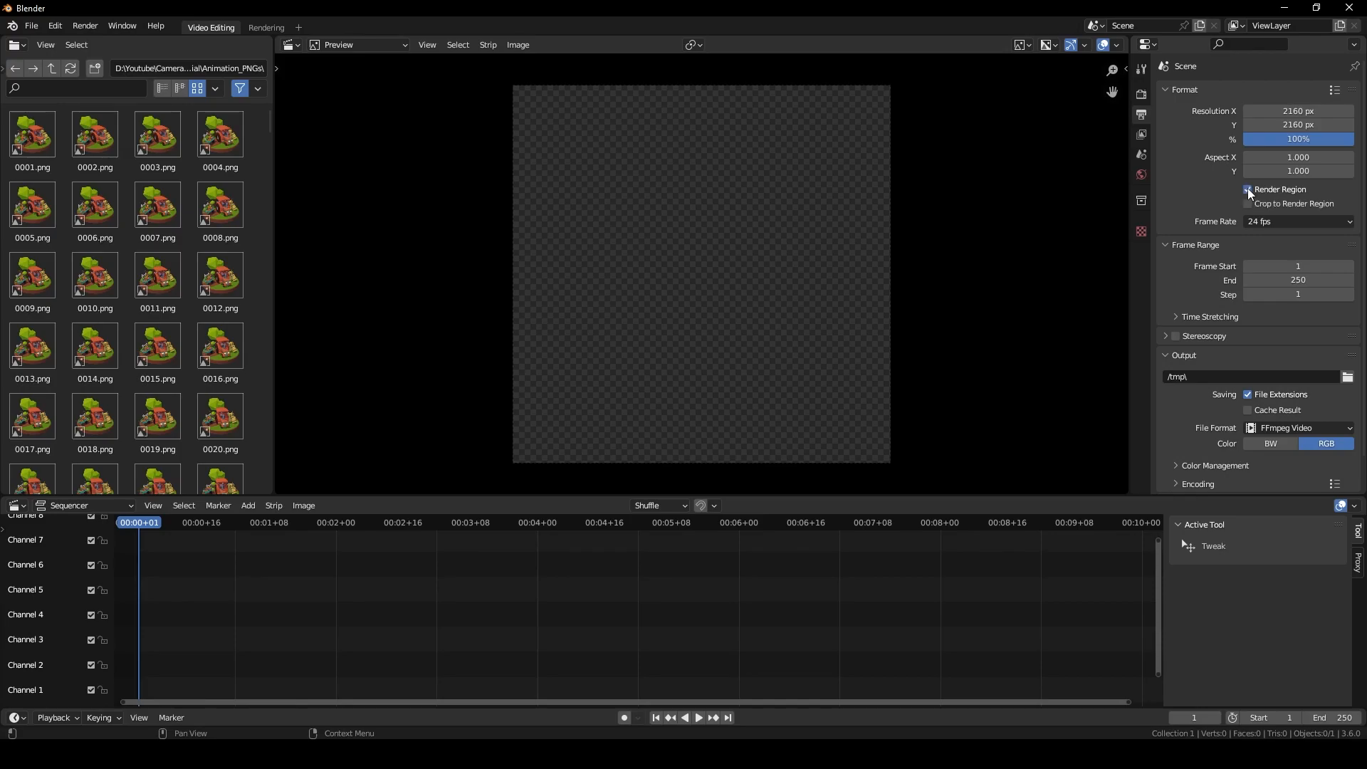
left_click(1265, 224)
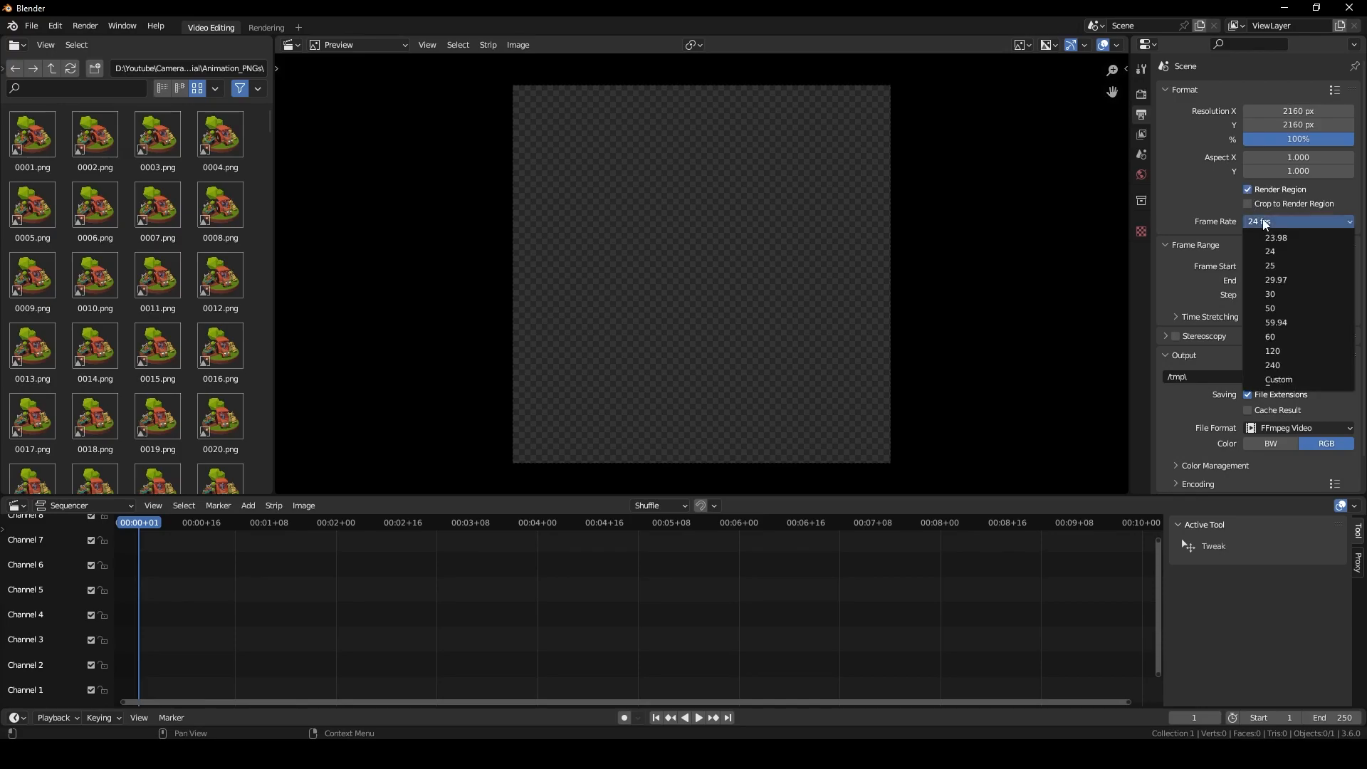
left_click(1293, 343)
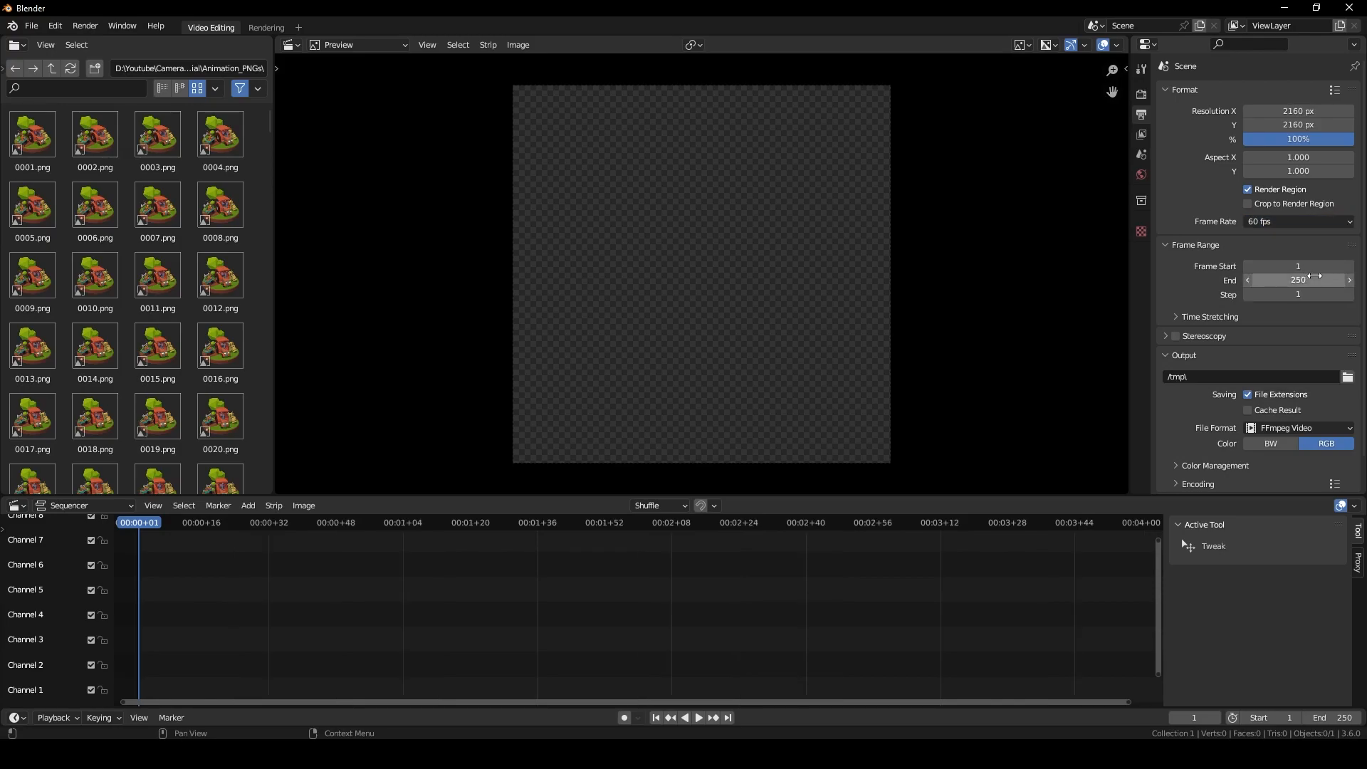
left_click(1310, 279)
type("360")
key("Return")
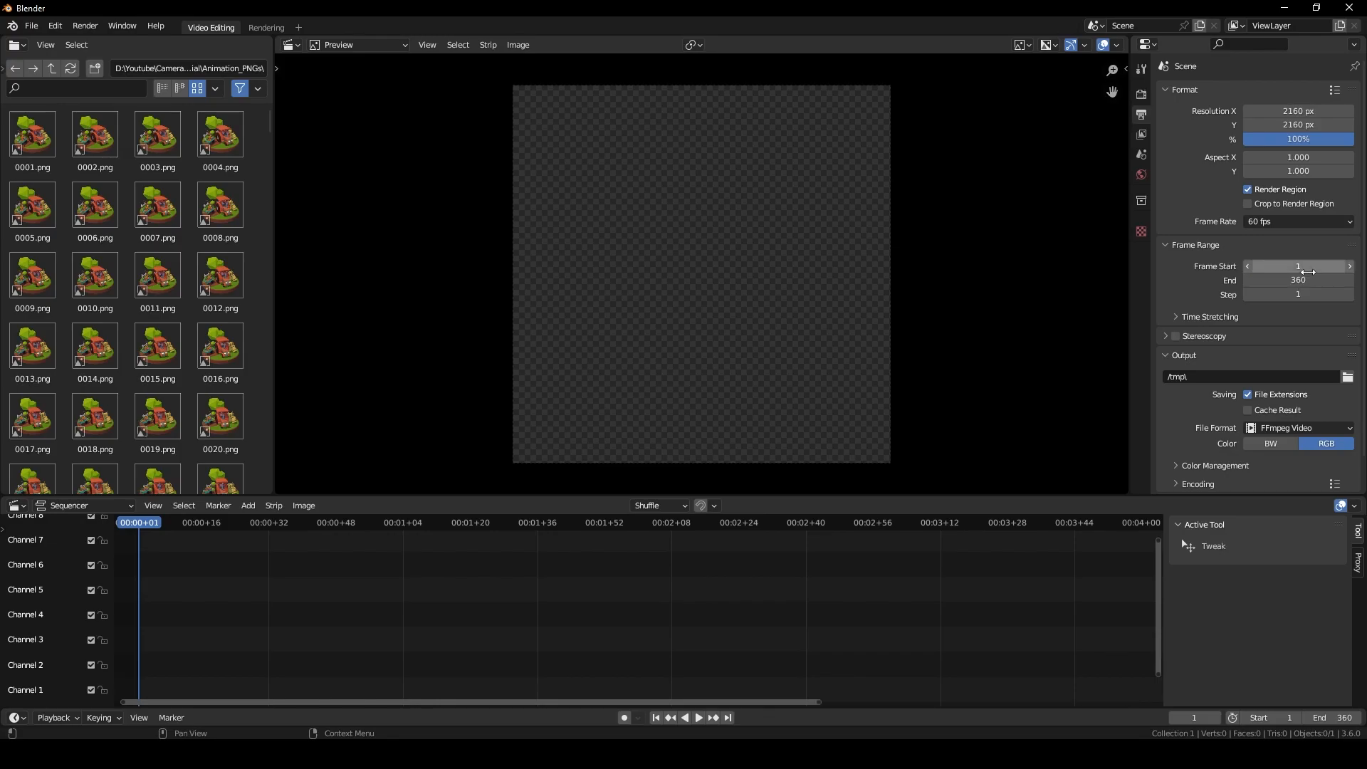
Output to the Camera_Rotation_Tutorial folder as MPEG-4 H.264 video at High Quality.
scroll(1309, 272, "down", 1)
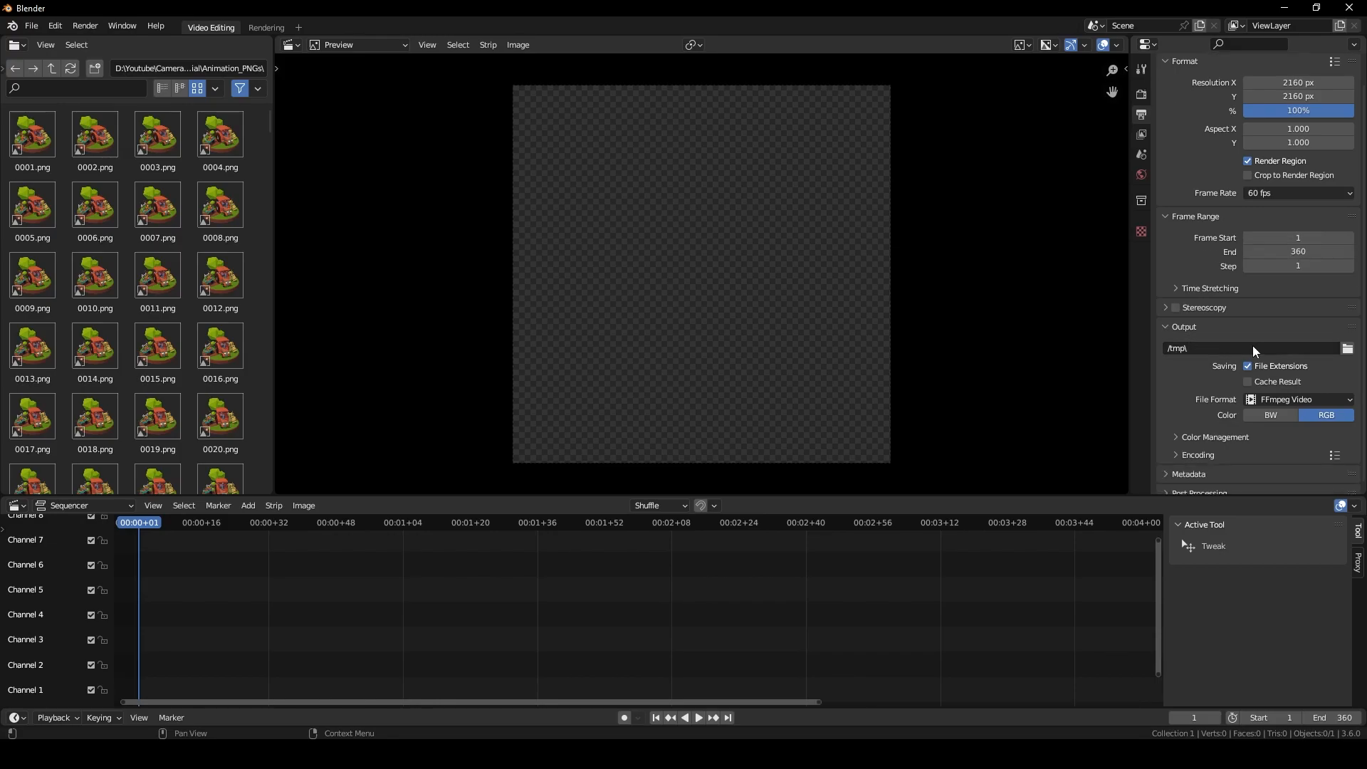
left_click(1348, 348)
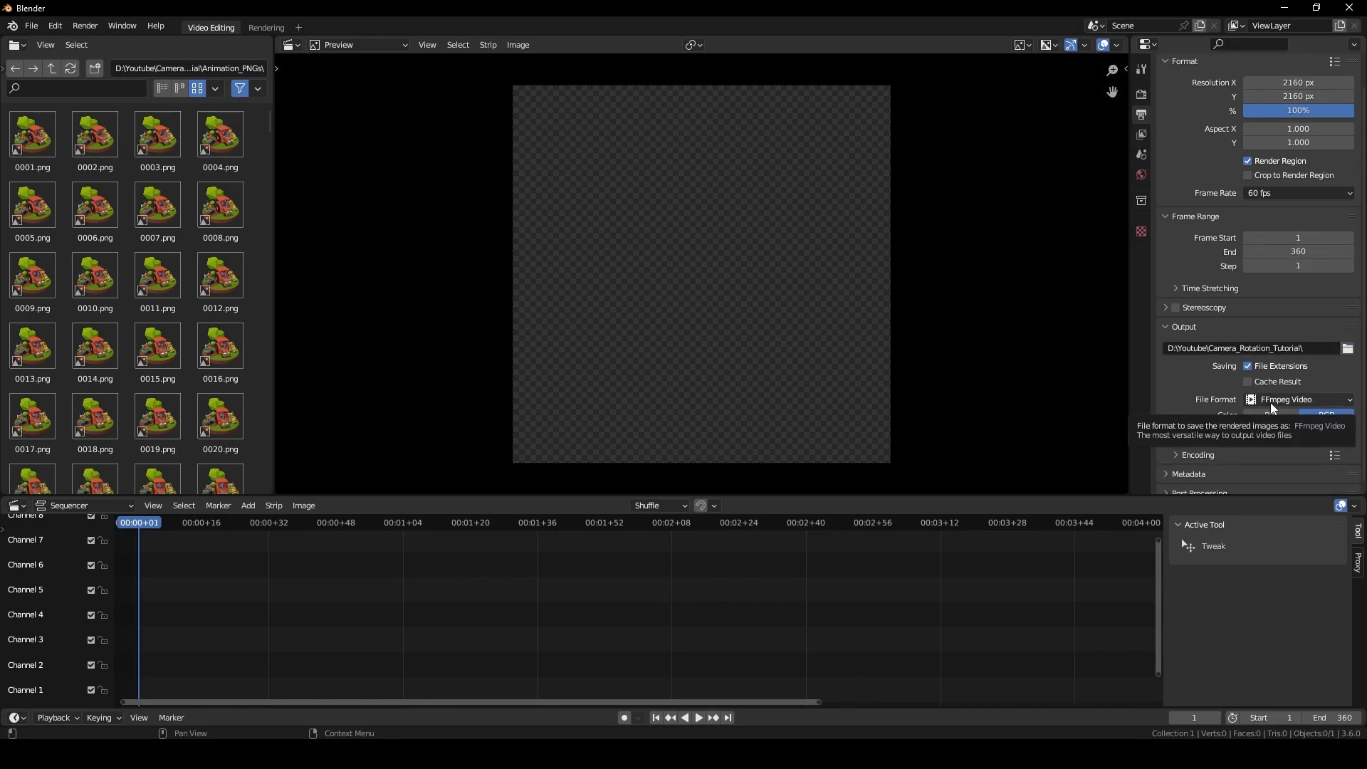
left_click(1306, 403)
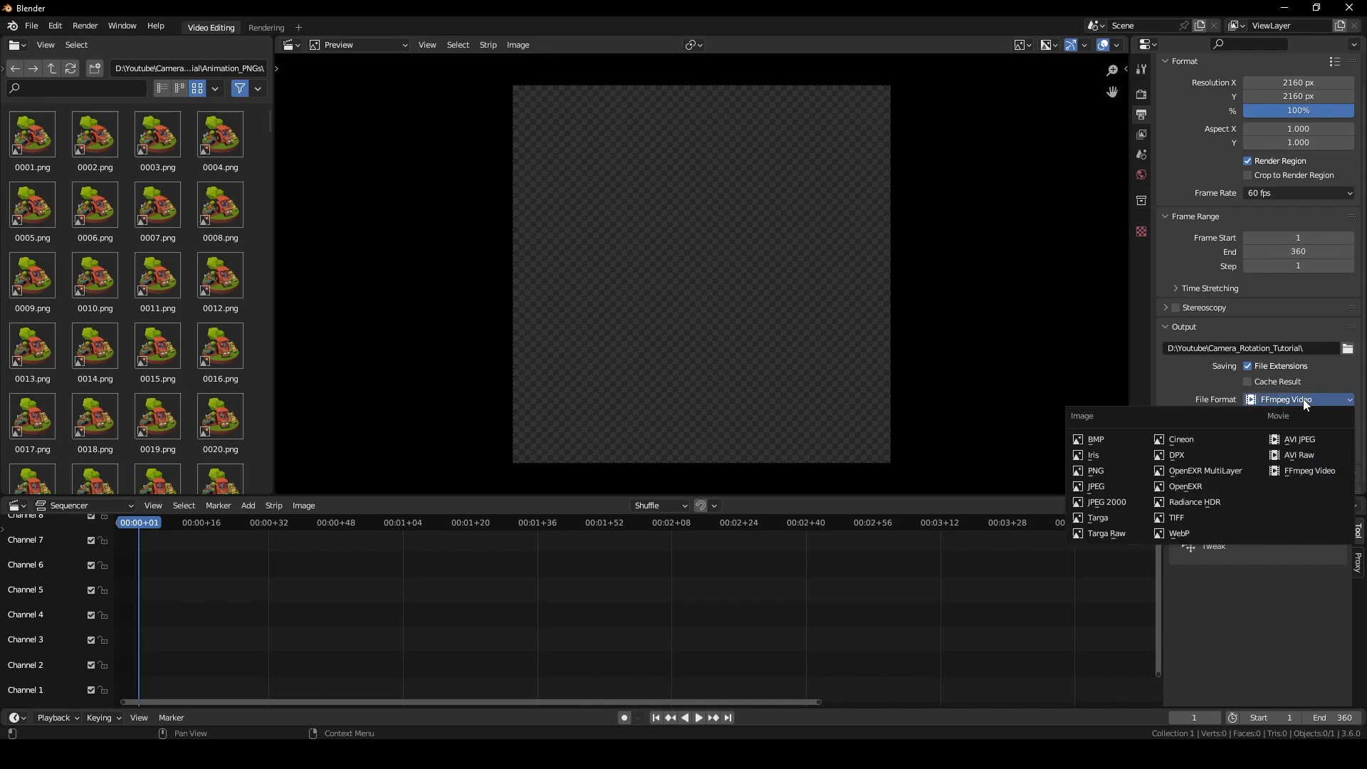
scroll(1172, 421, "down", 3)
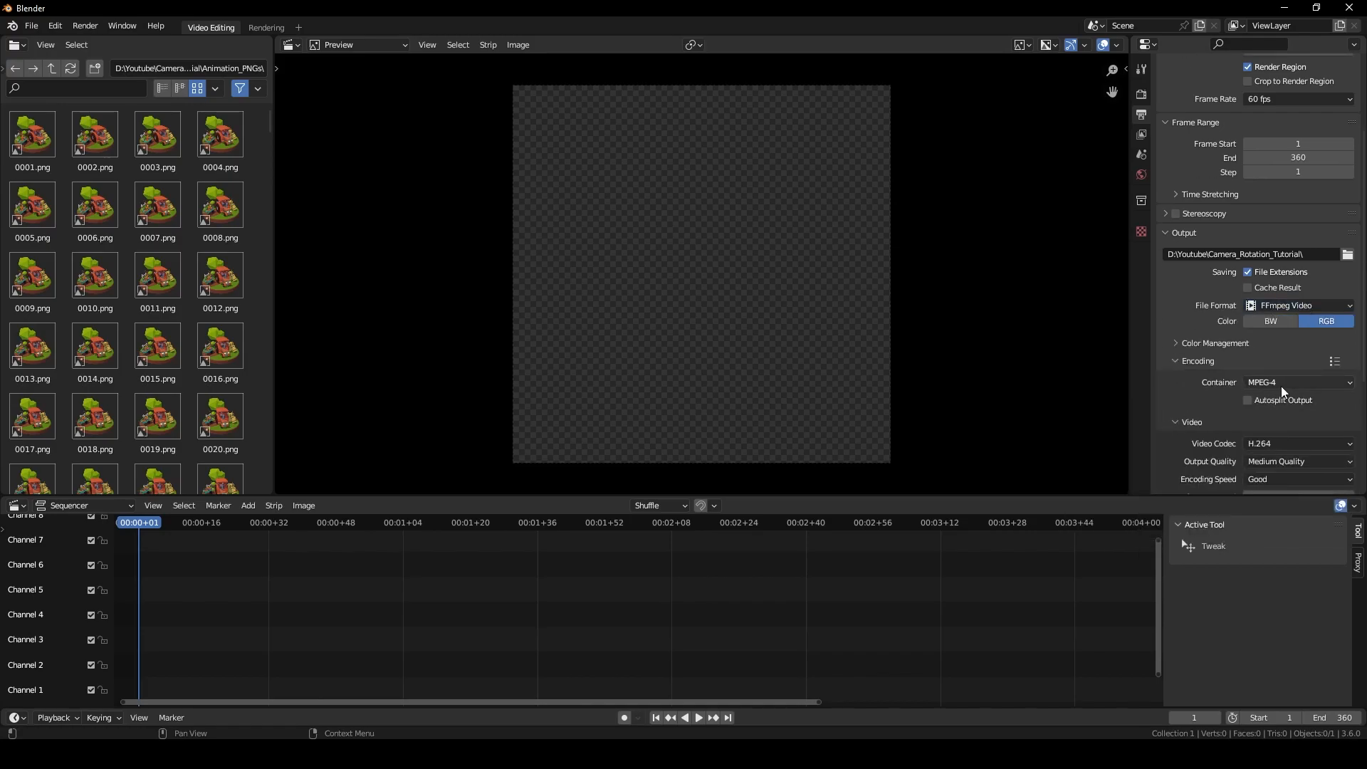
scroll(1293, 438, "down", 1)
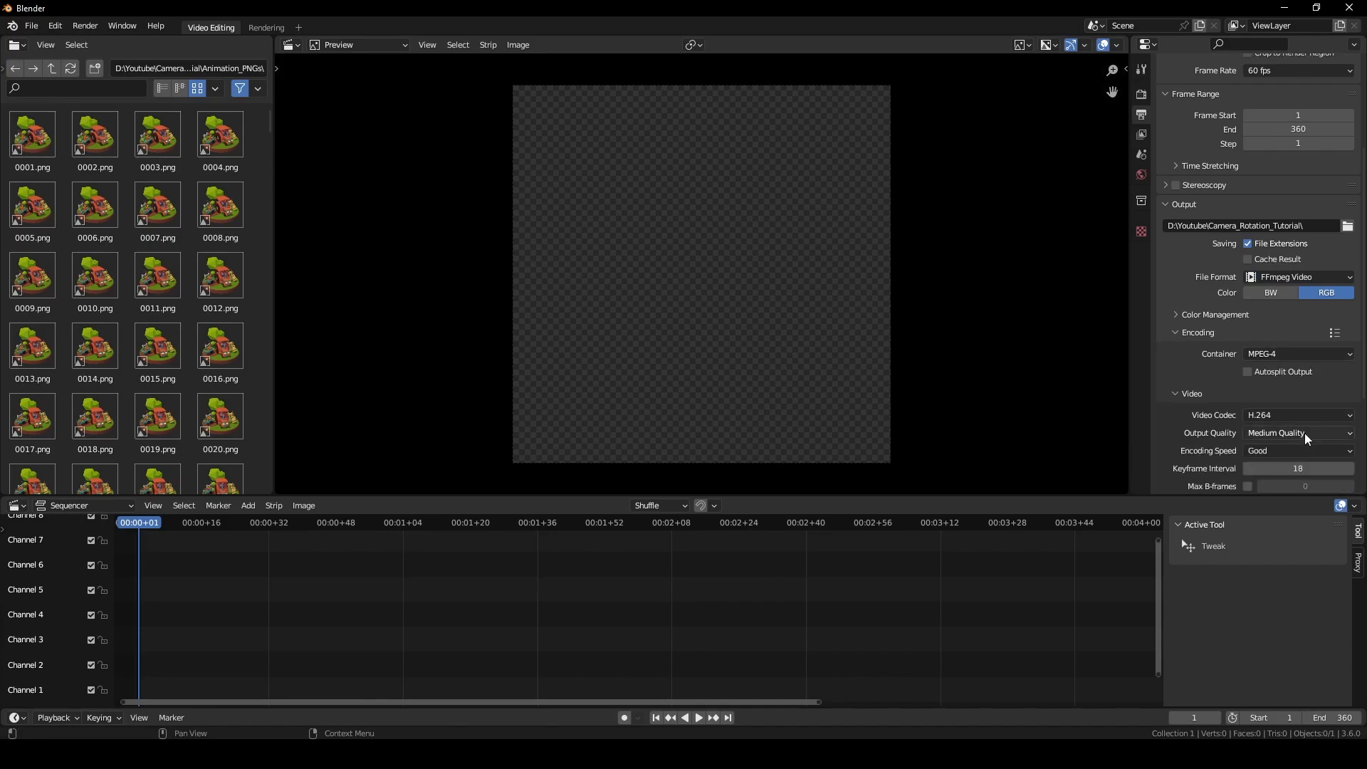
left_click(1300, 434)
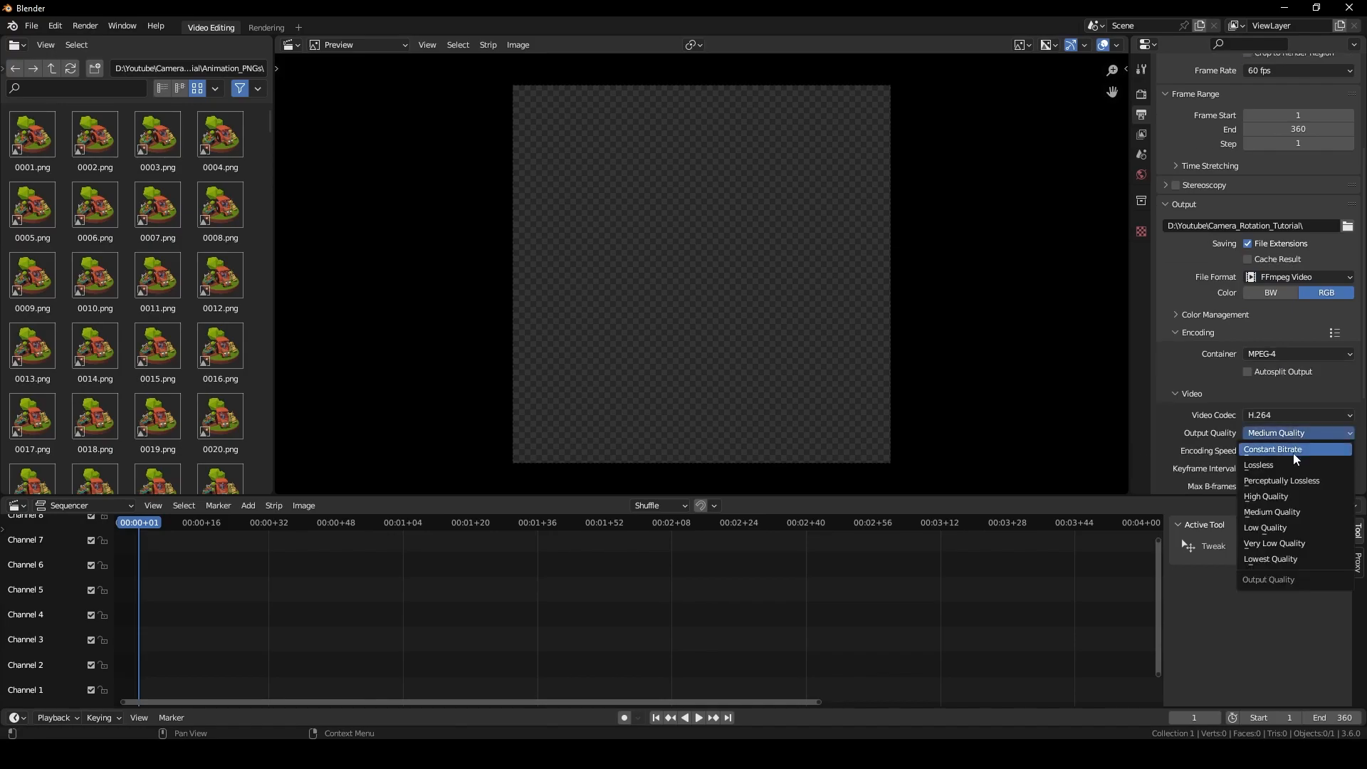
left_click(1293, 498)
scroll(1293, 500, "down", 3)
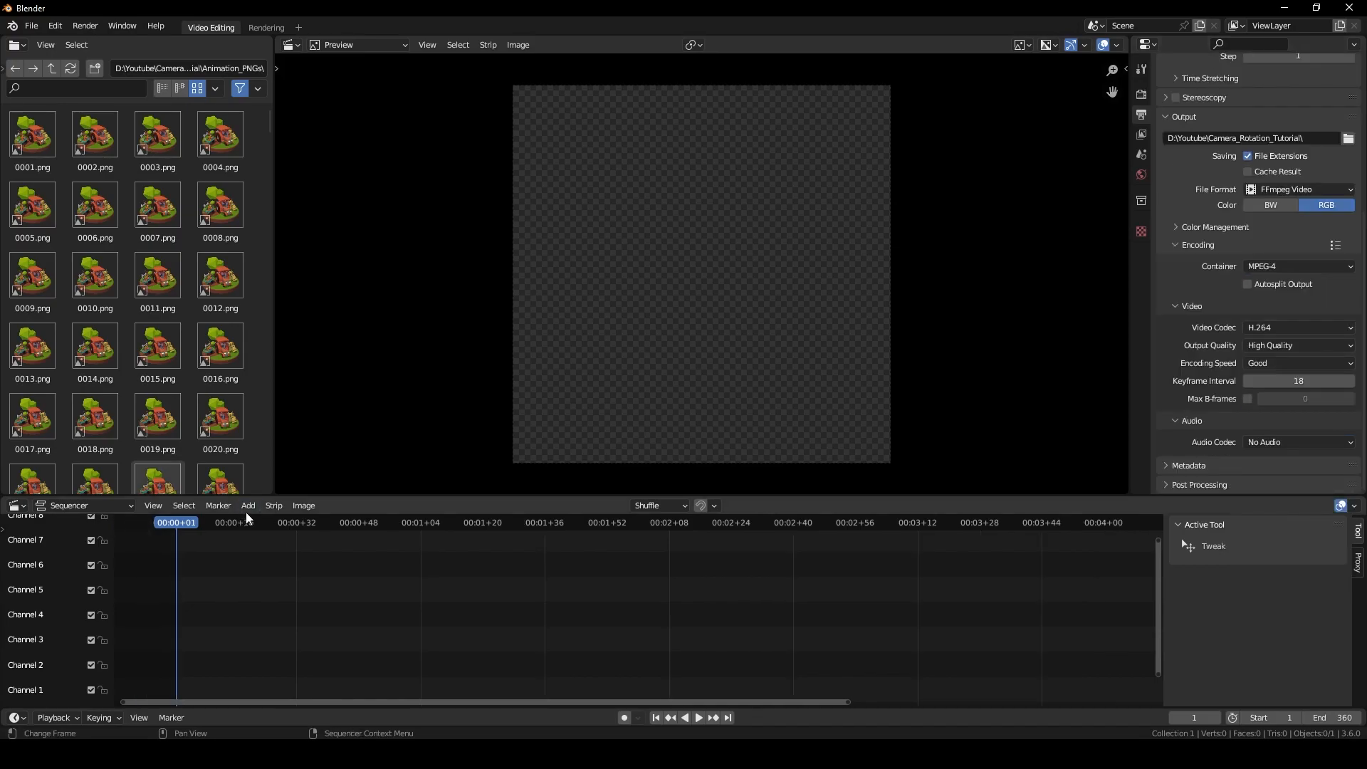
Add all Animation_PNGs frames as one image strip spanning frames 1 to 360.
left_click(248, 507)
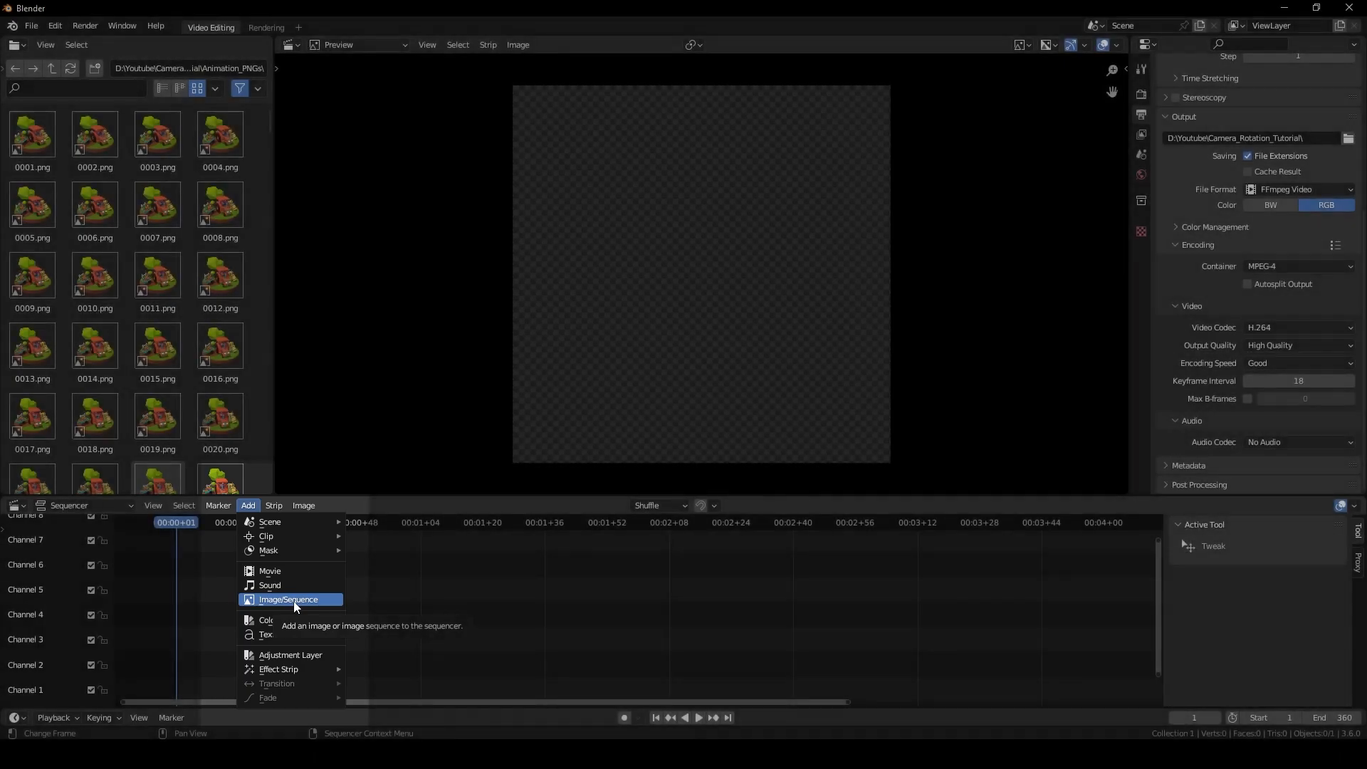
left_click(292, 600)
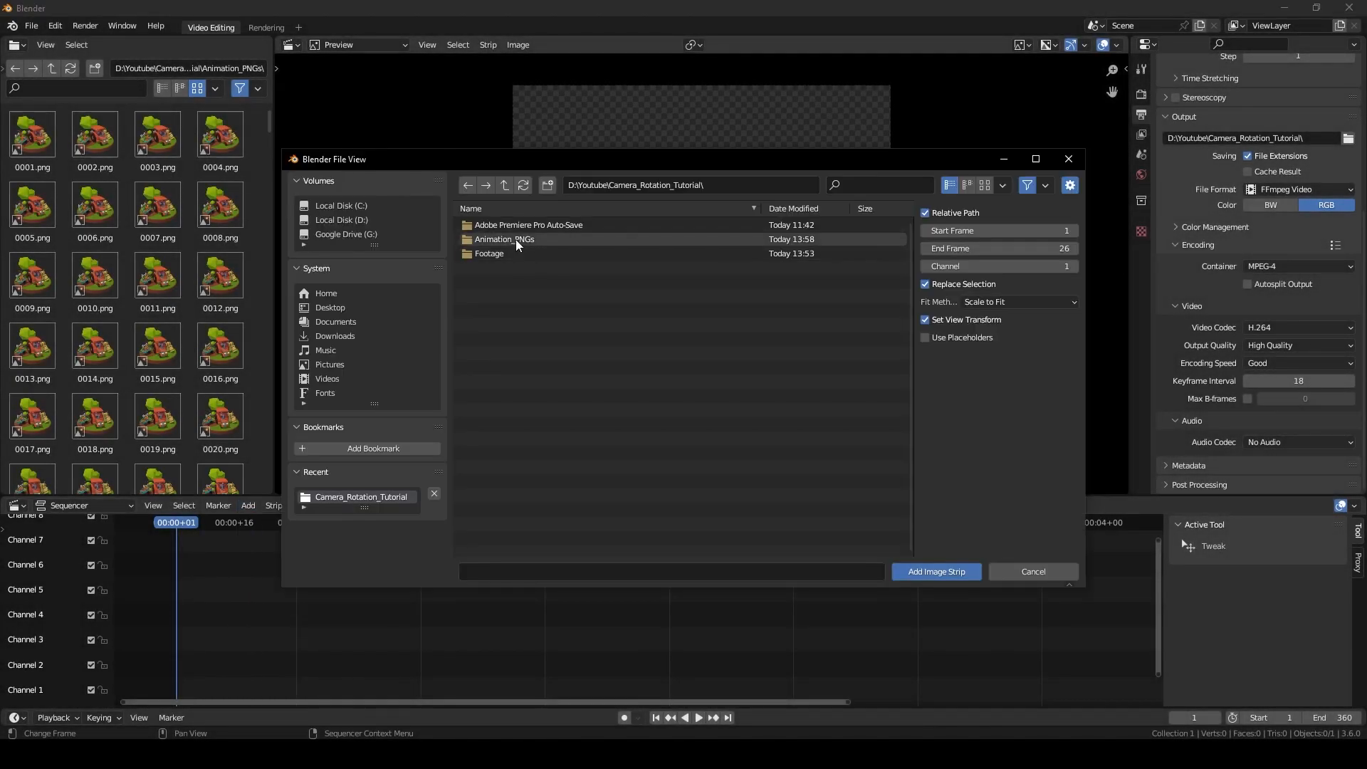
double_click(519, 246)
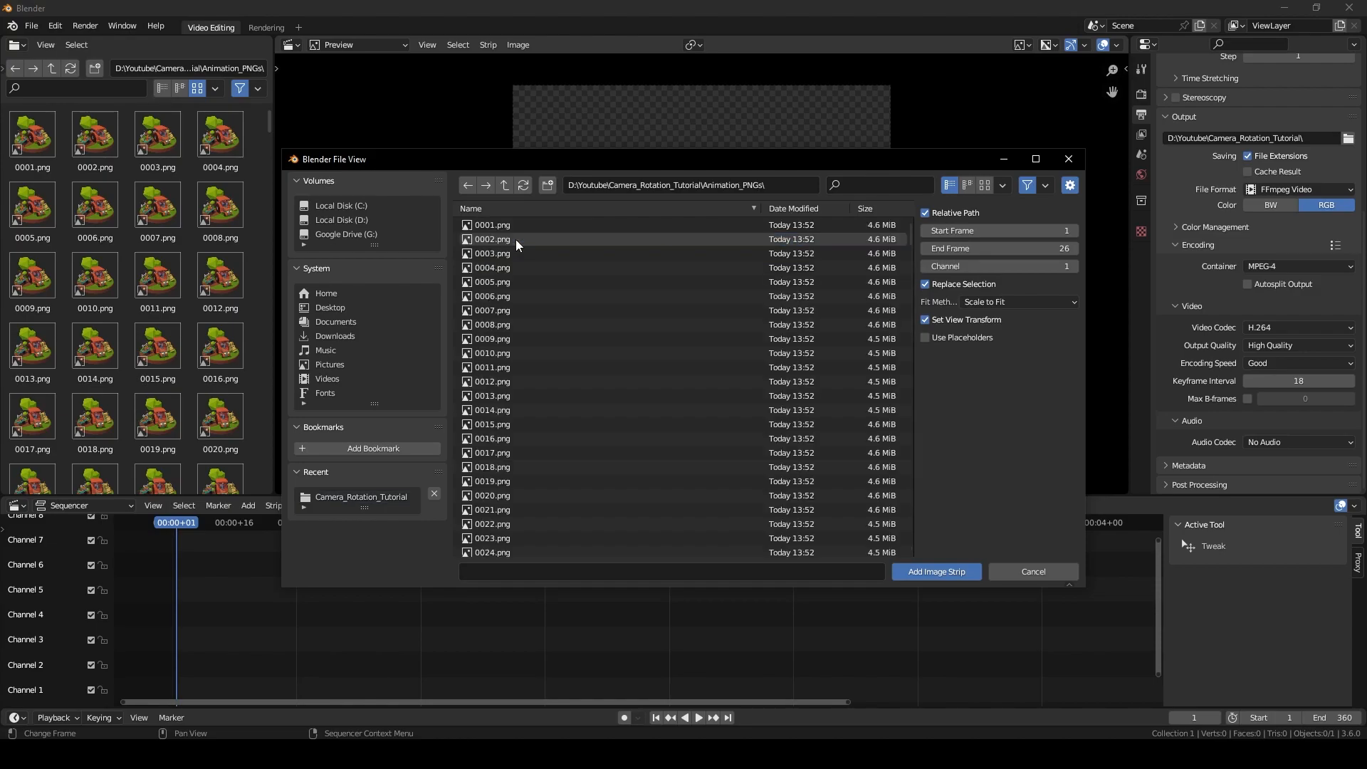
key("a")
scroll(574, 403, "down", 18)
scroll(583, 427, "up", 9)
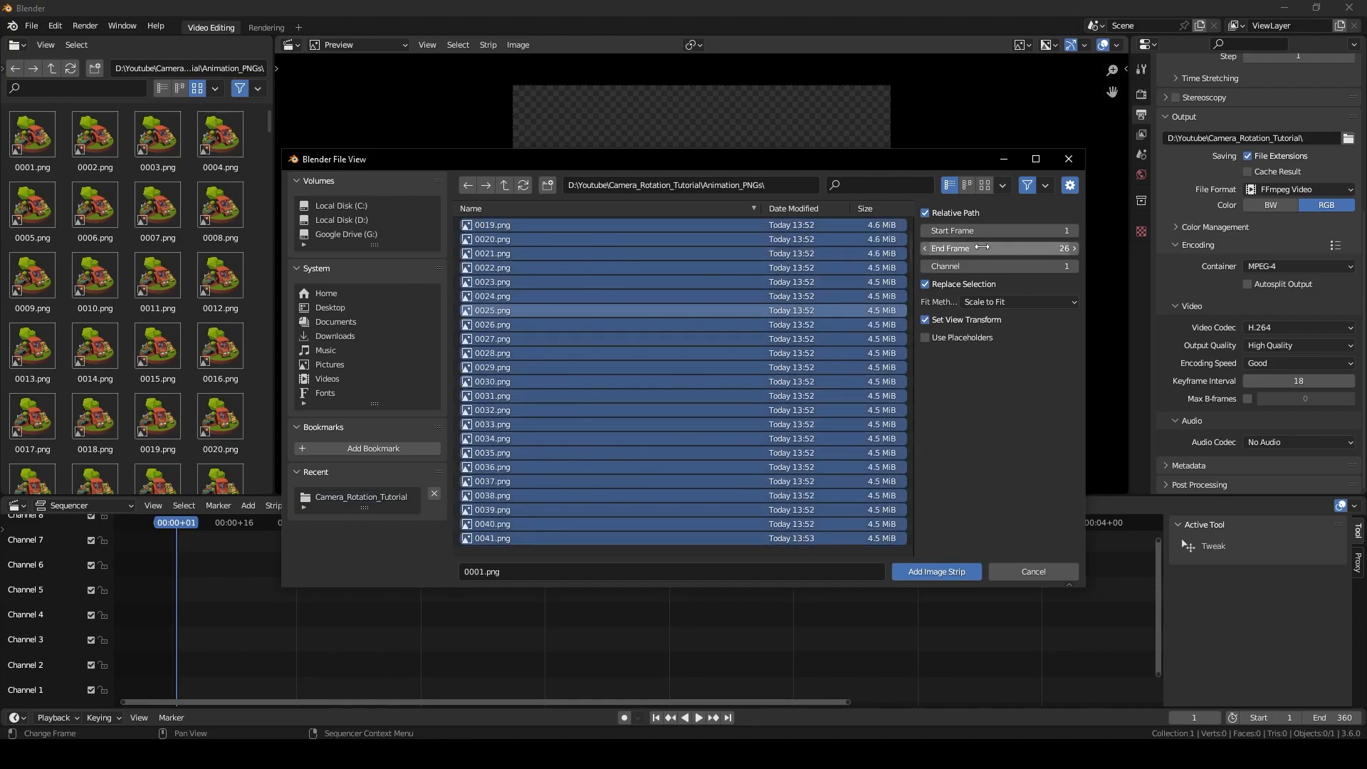
left_click(1001, 229)
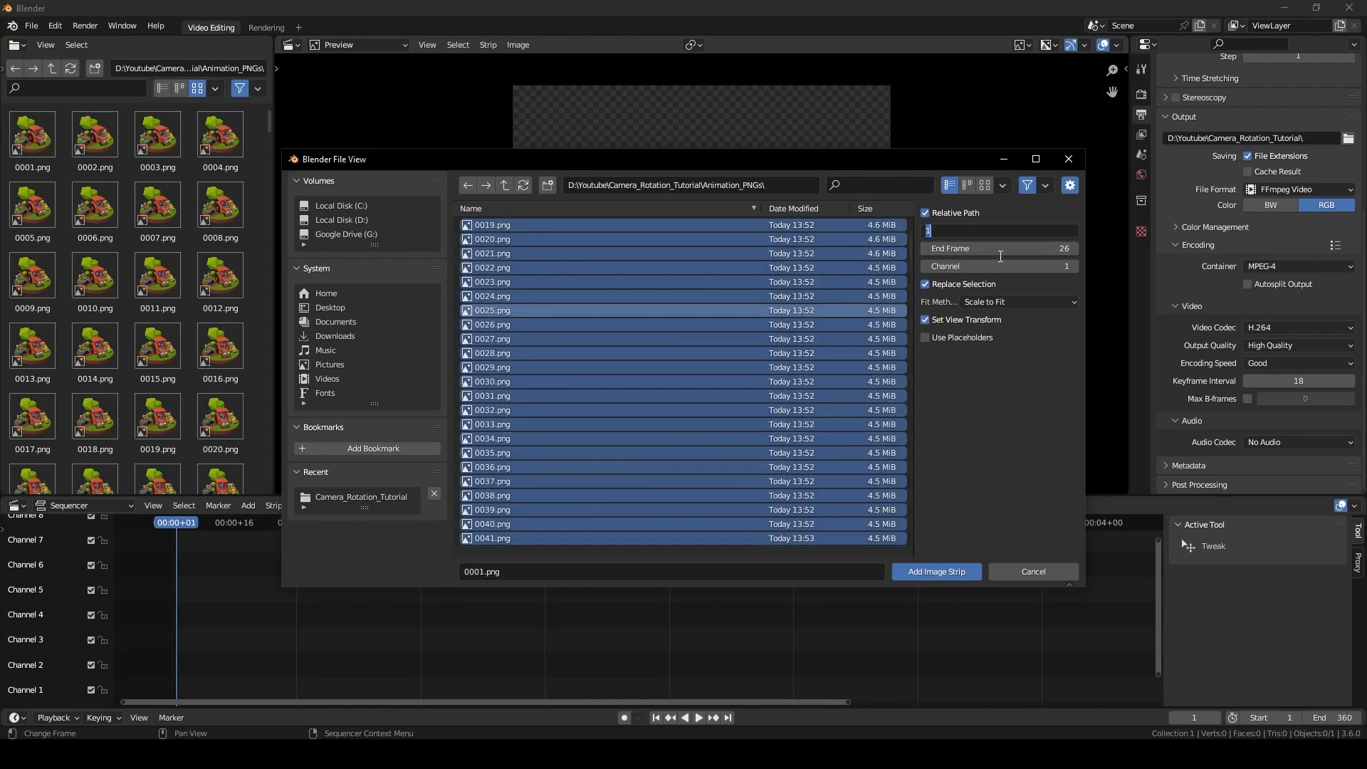
left_click(1031, 289)
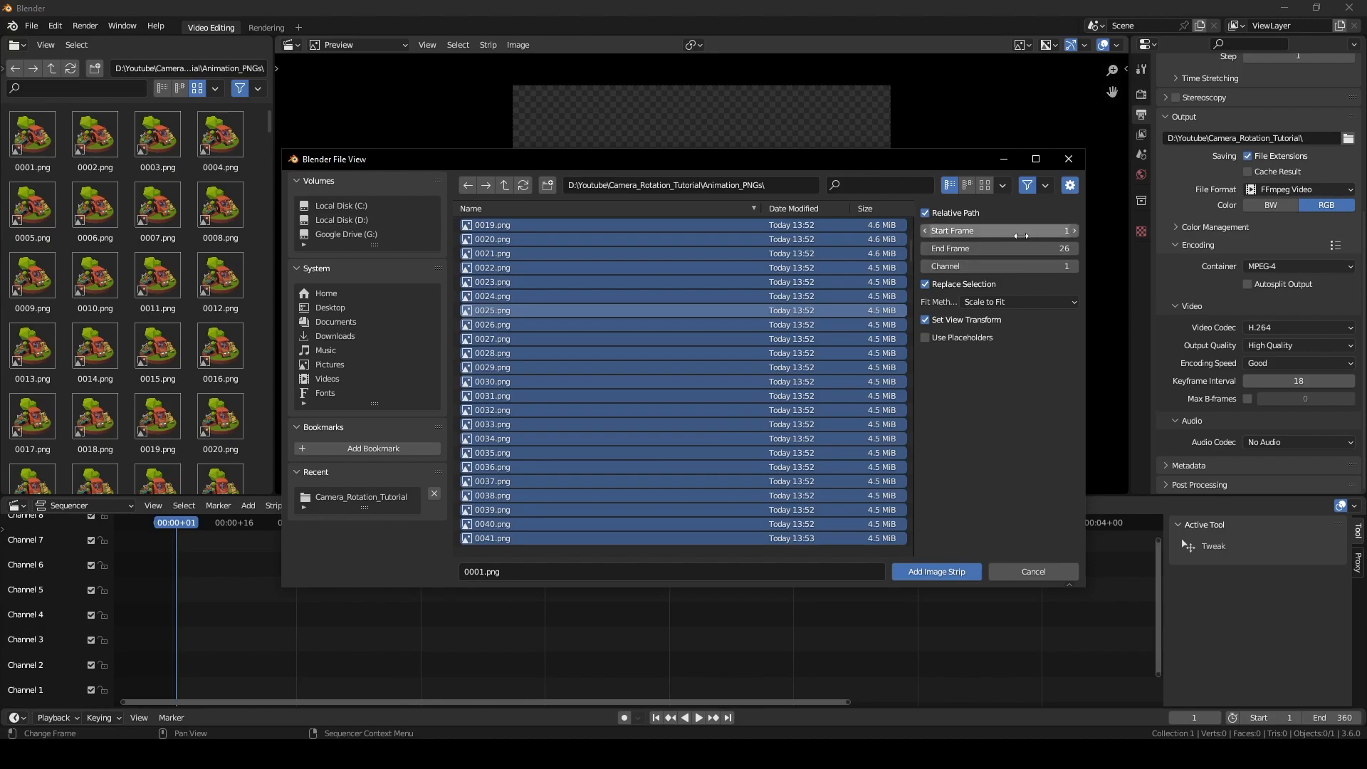
left_click(1020, 249)
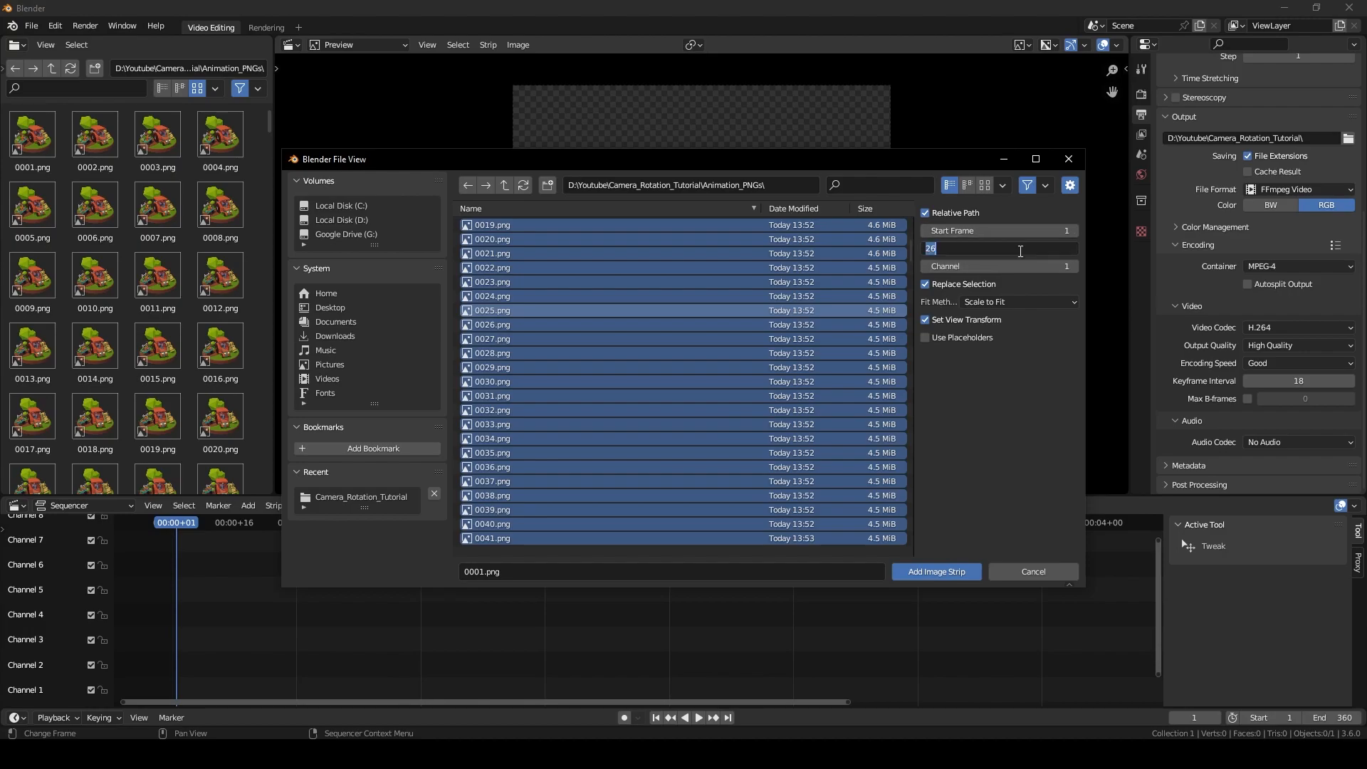
type("360")
key("Return")
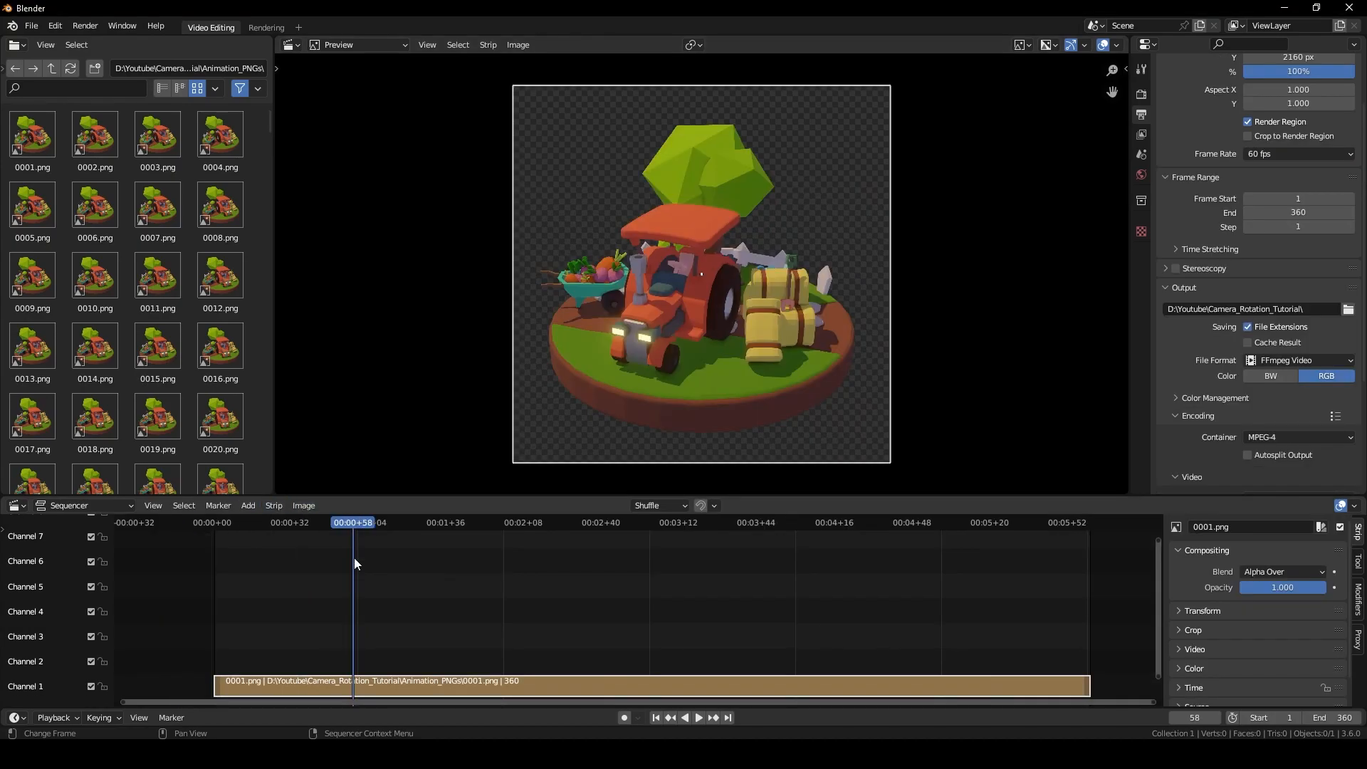
Preview the image strip by playing it back from around frame 47.
left_click(325, 526)
key("space")
key("Escape")
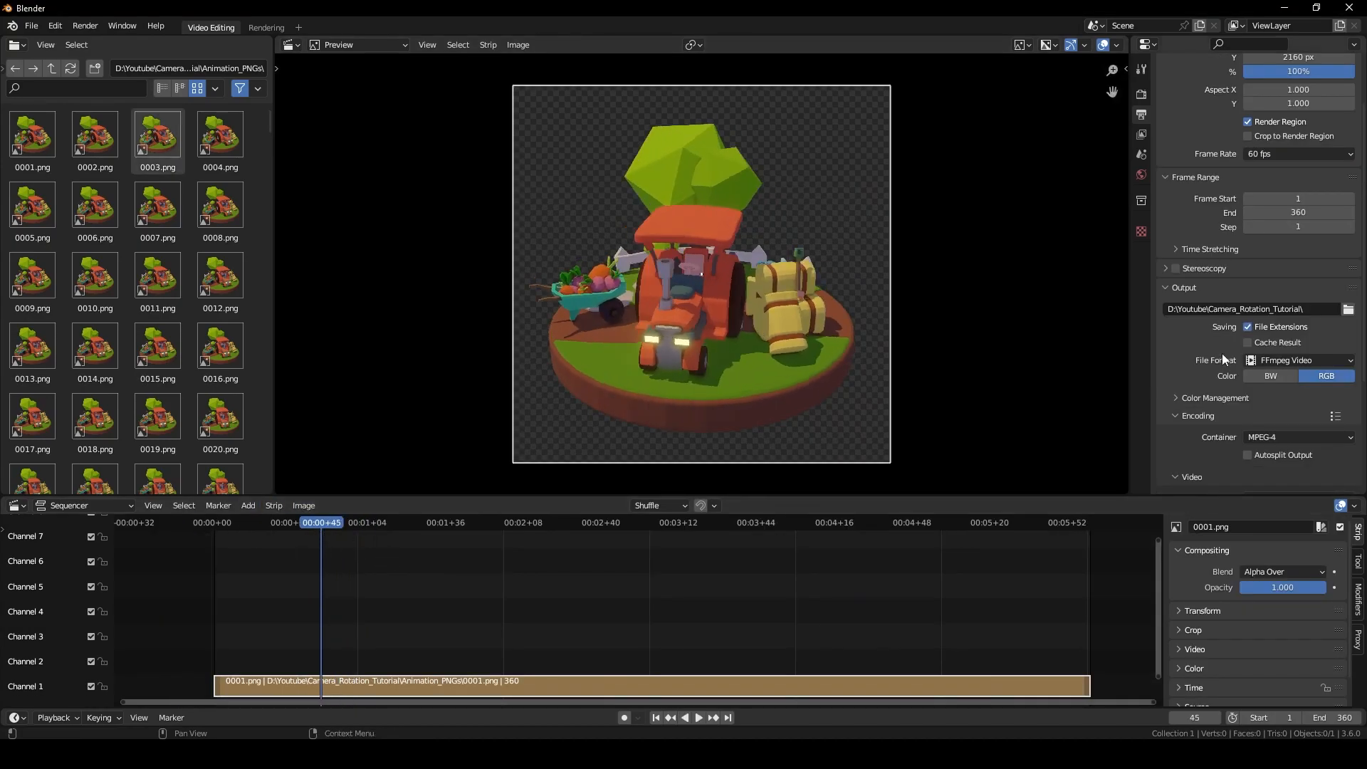
scroll(1223, 352, "up", 2)
Render the animation and open the resulting 0001-0360.mp4 for playback in VLC.
left_click(1247, 189)
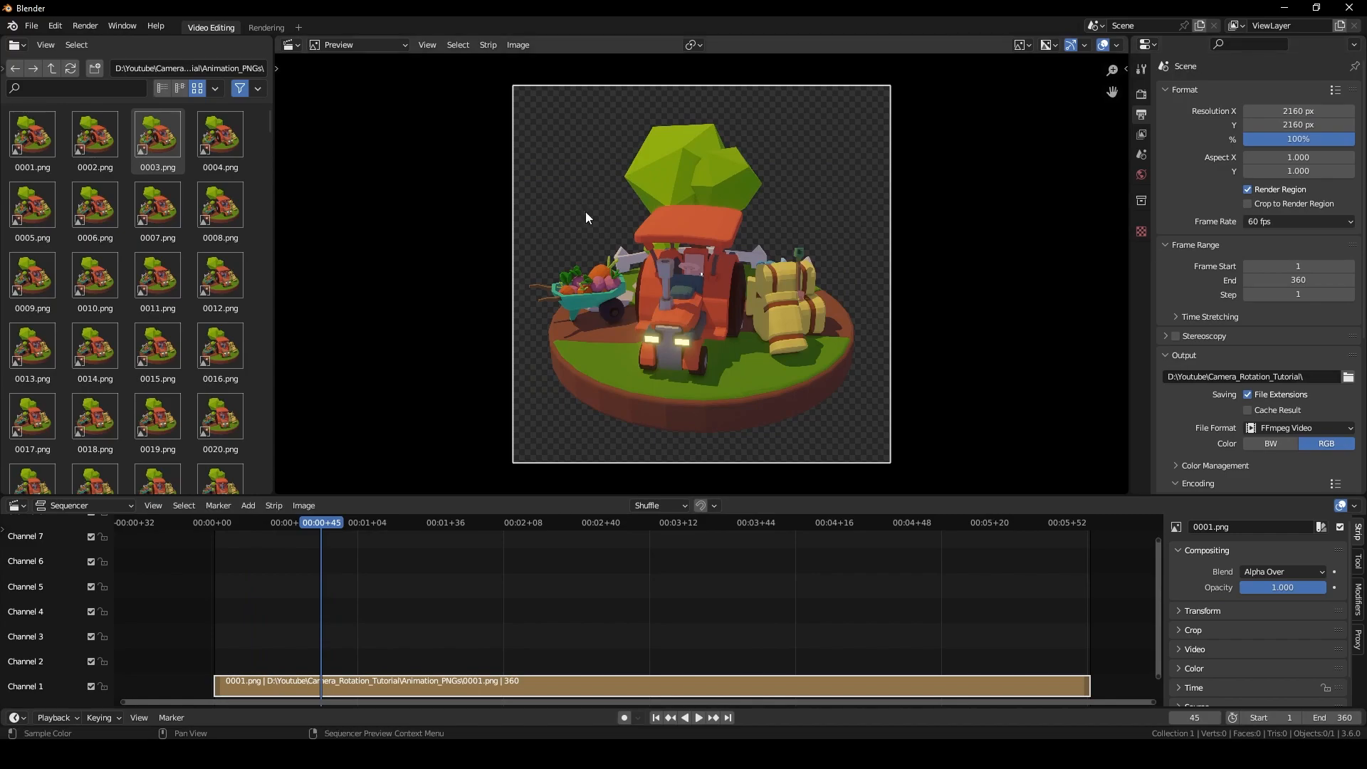
left_click(715, 523)
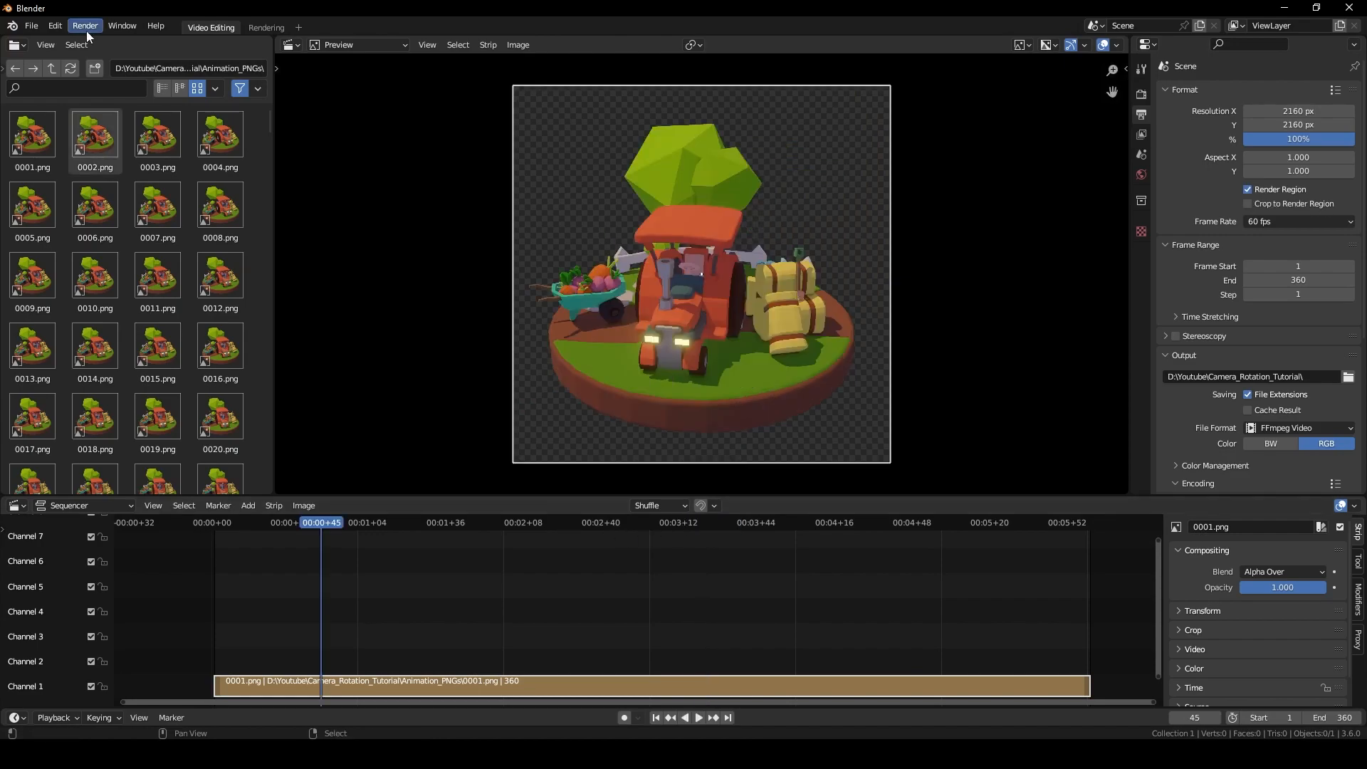
left_click(87, 31)
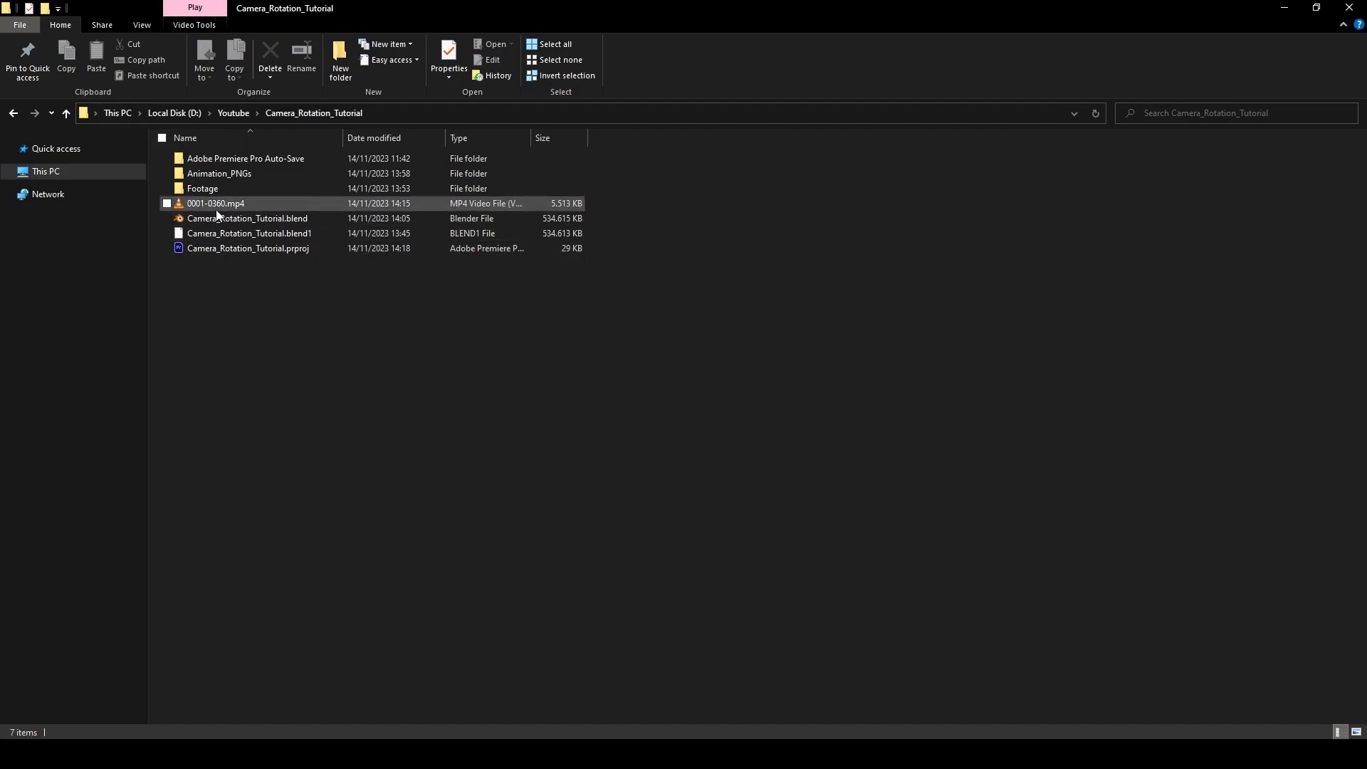
double_click(216, 205)
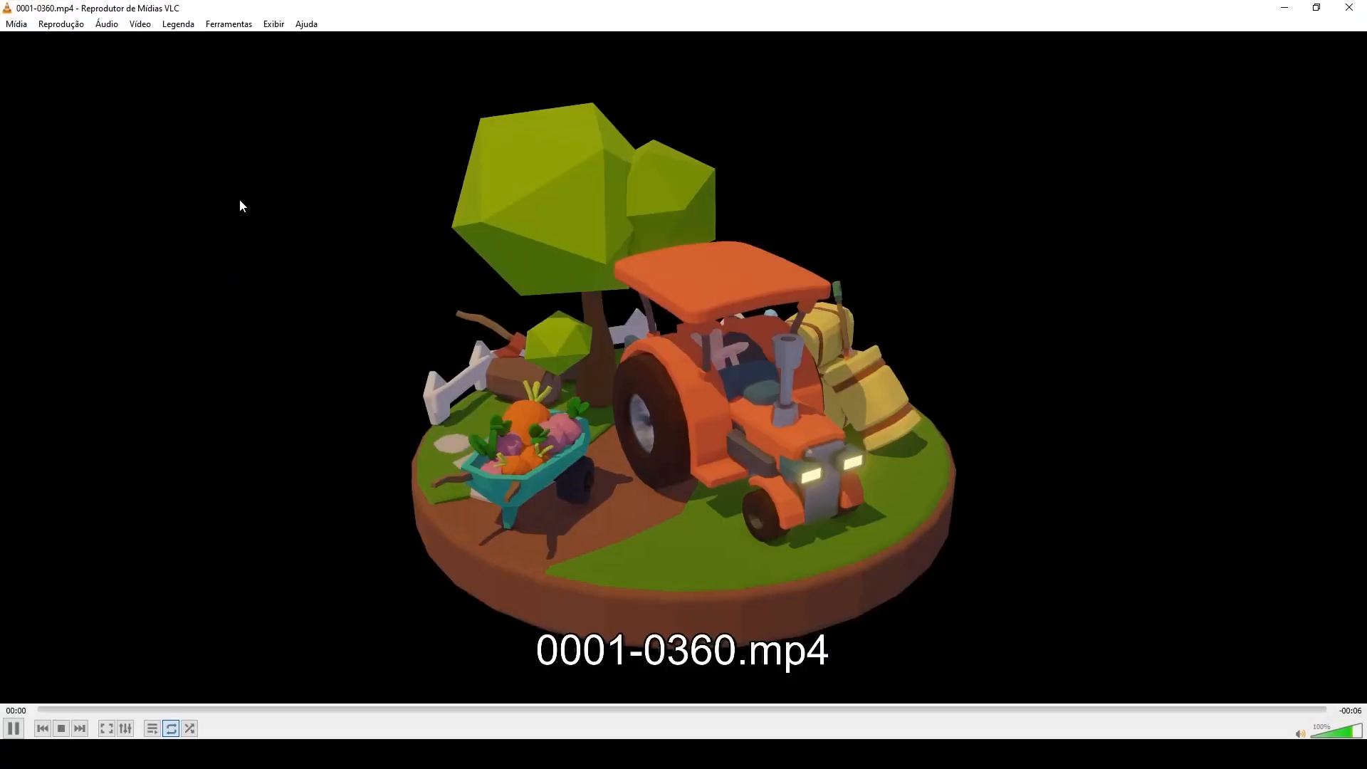